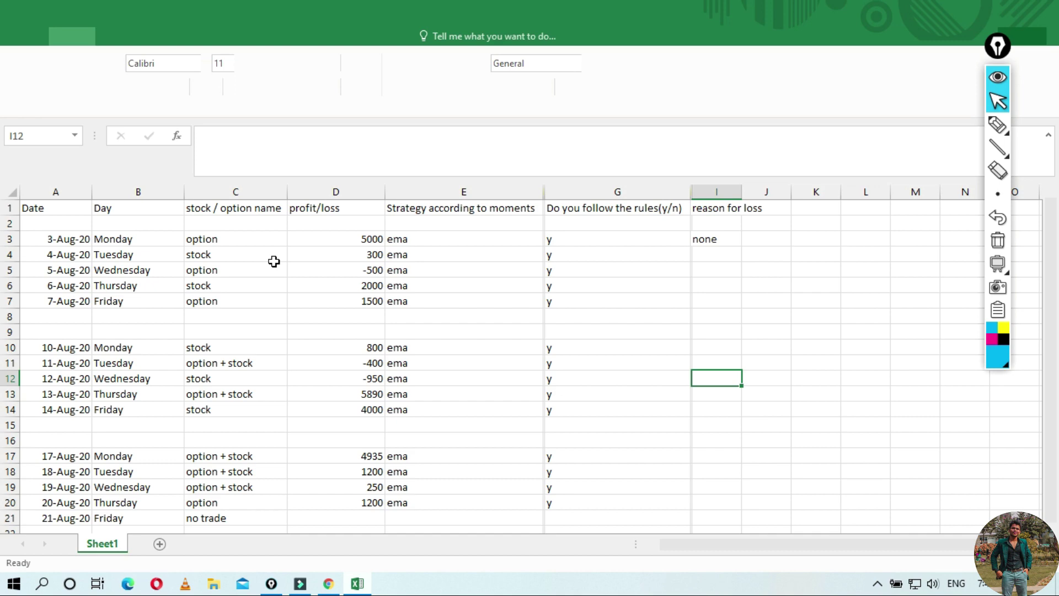
Examine the trading journal's August entries for day, stock or option, profit/loss and strategy.
scroll(221, 369, down, 1)
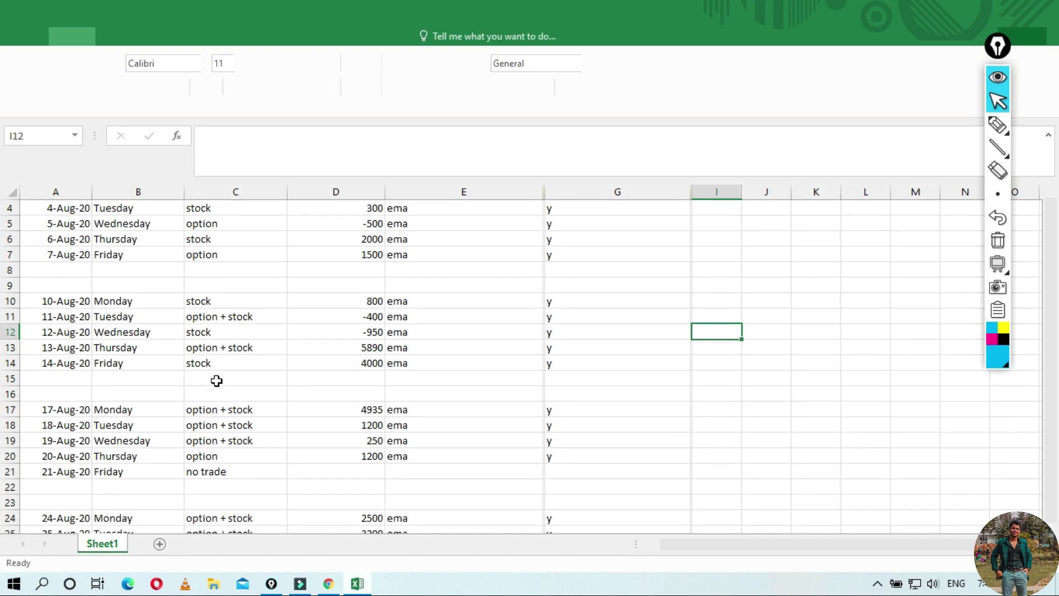
scroll(216, 381, up, 1)
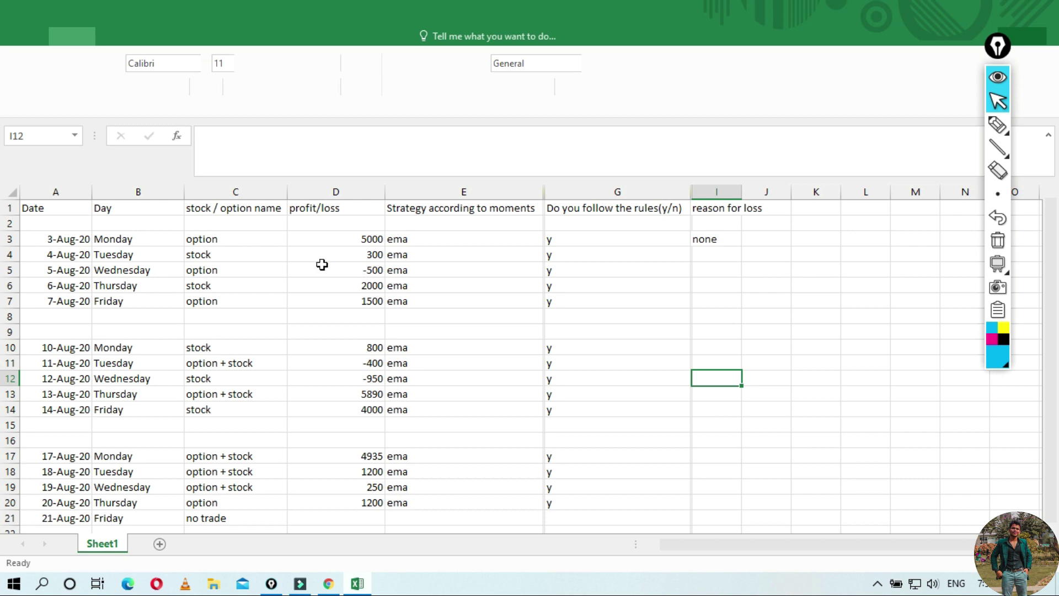
scroll(184, 348, down, 1)
scroll(187, 345, up, 1)
click(137, 244)
click(229, 236)
click(373, 240)
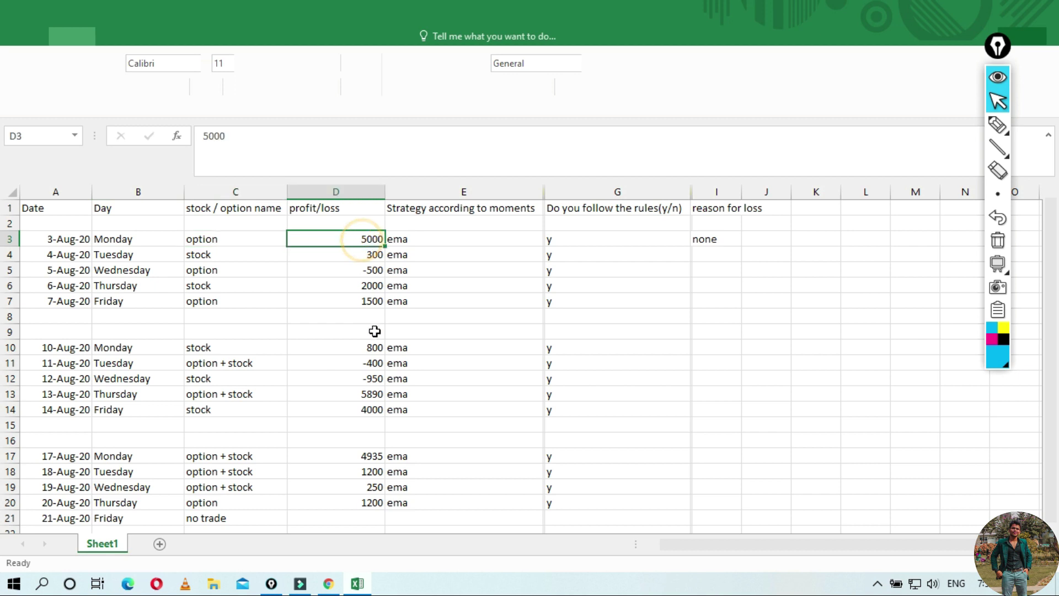
scroll(376, 336, down, 2)
scroll(375, 336, up, 2)
click(451, 240)
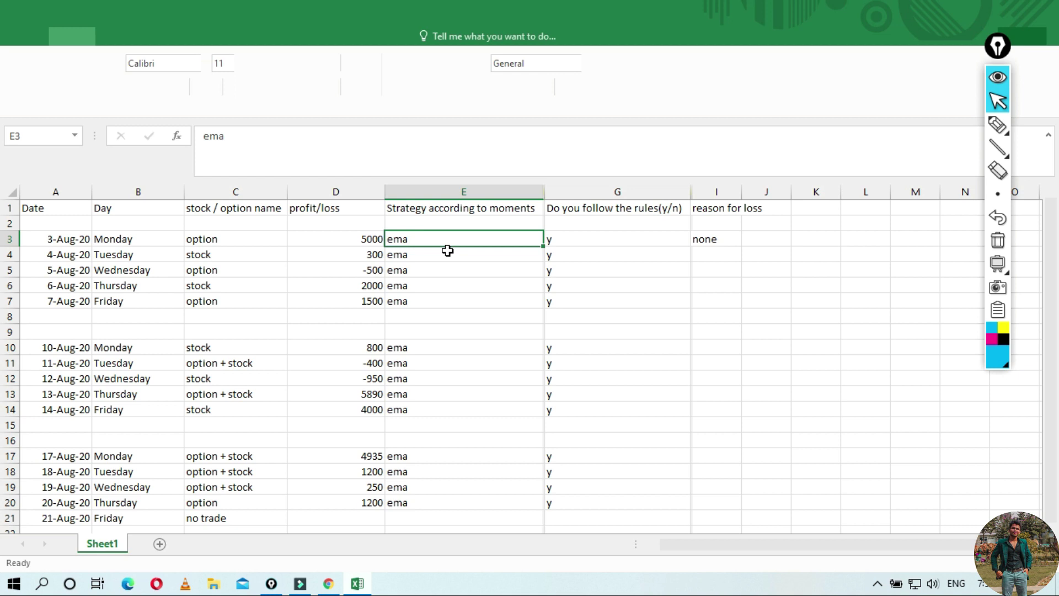
click(312, 287)
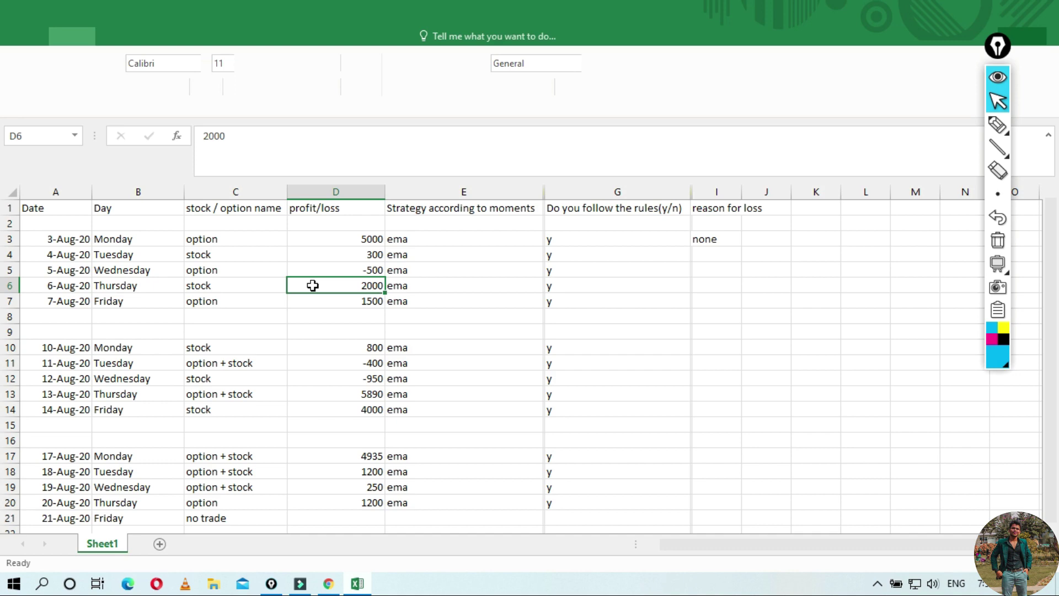
Review the strategy column from the first August trade through the mid-September entries and the total row.
click(441, 240)
scroll(433, 293, down, 1)
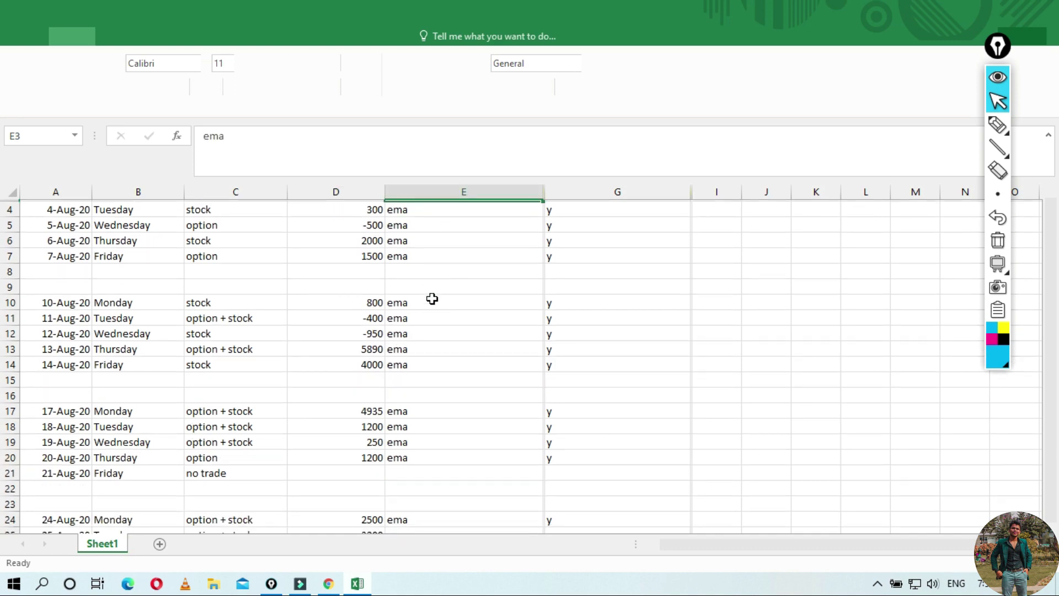
scroll(432, 299, down, 9)
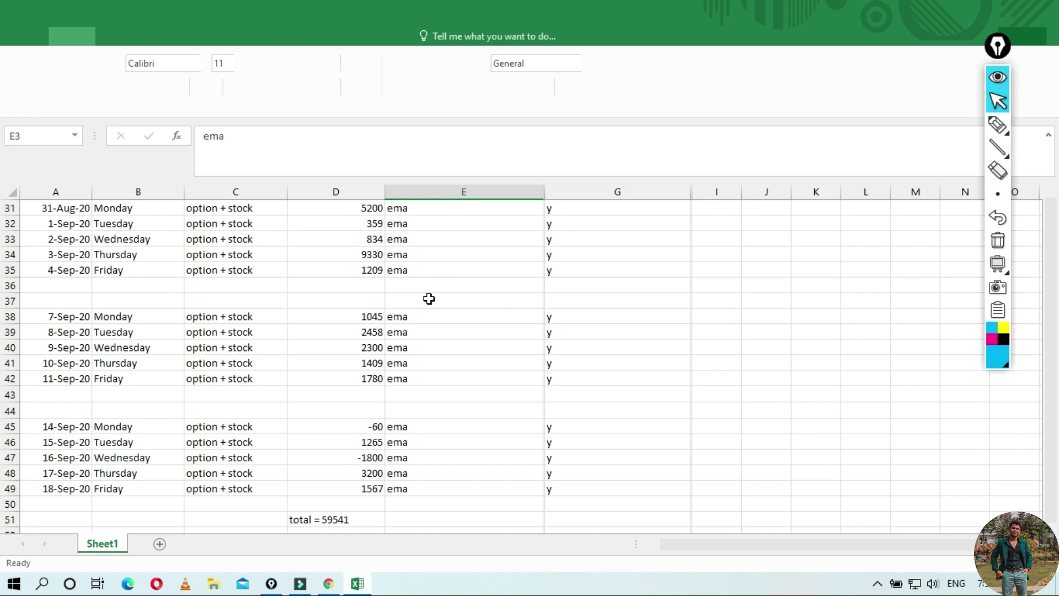
scroll(429, 298, up, 5)
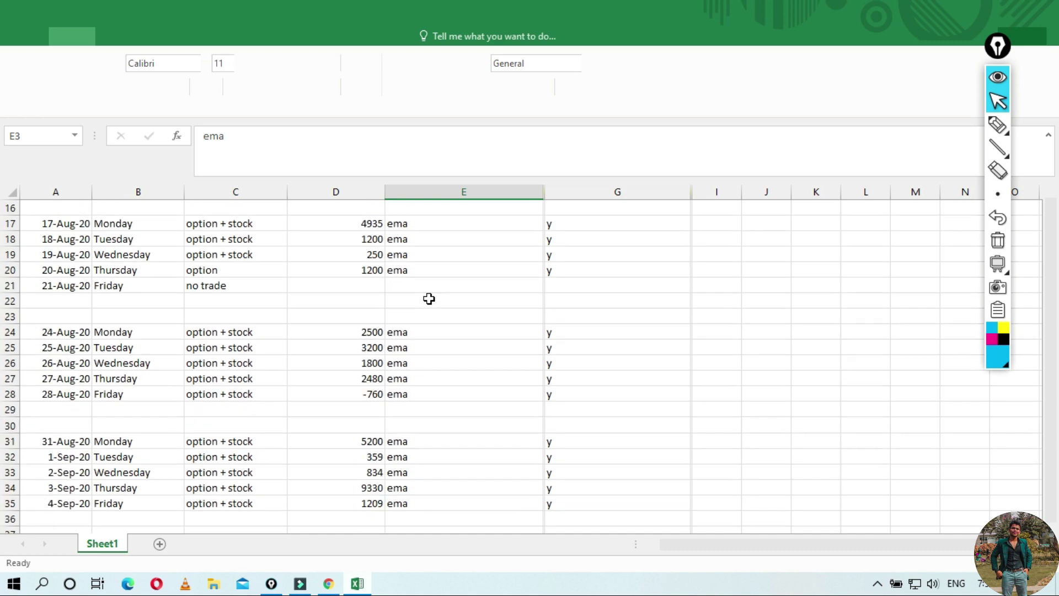
scroll(429, 298, up, 4)
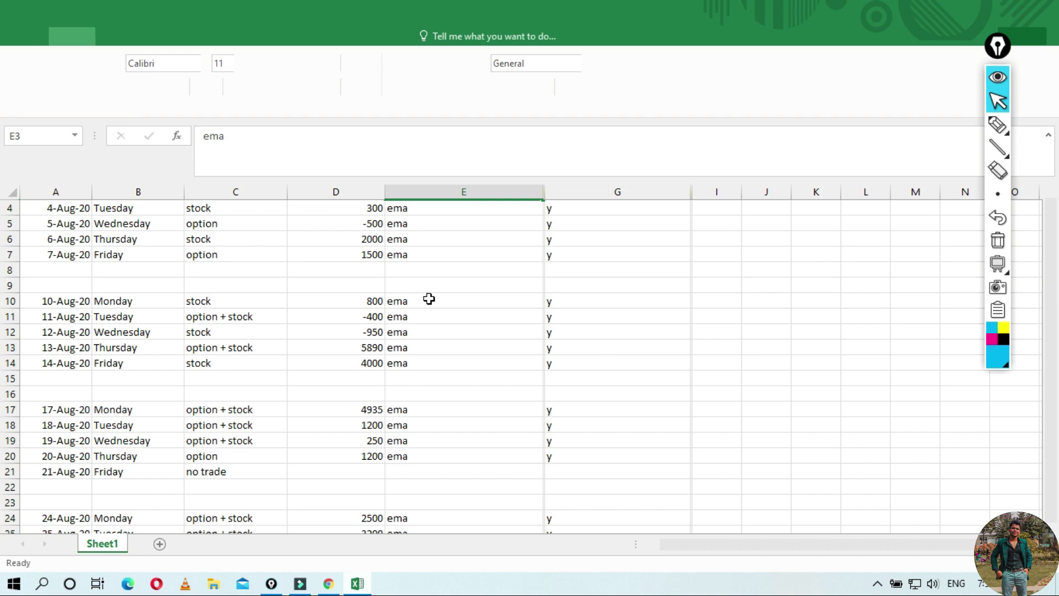
scroll(429, 298, up, 1)
Switch to Chrome's YouTube channel page, draw arrows pointing at the Subscribed label and notification bell, and hide the annotations.
click(328, 583)
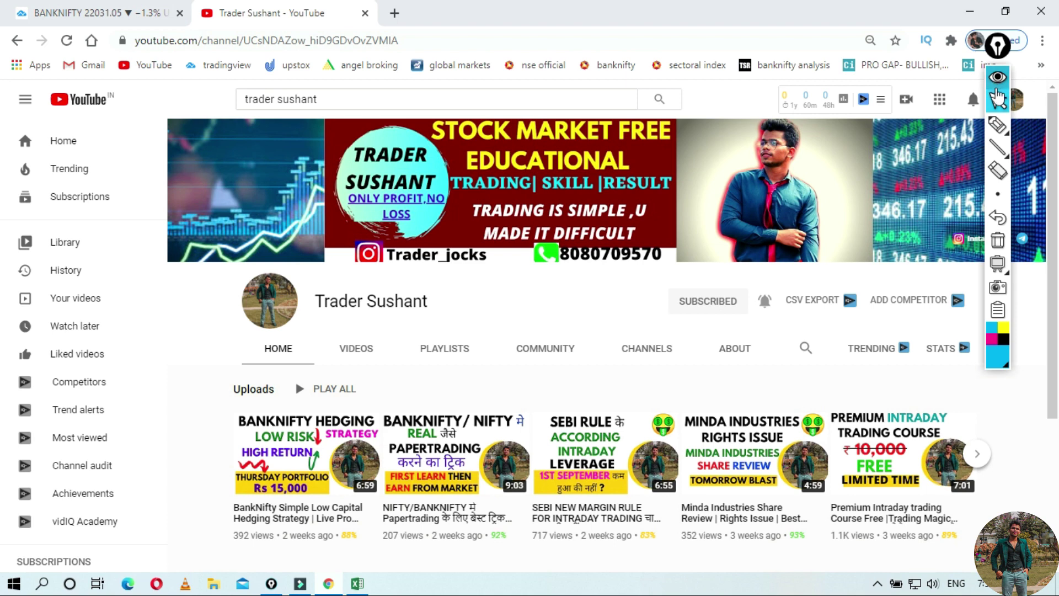
click(998, 124)
mouse_move(717, 323)
mouse_down()
mouse_move(706, 328)
mouse_move(739, 325)
mouse_up()
mouse_move(769, 380)
mouse_down()
mouse_move(768, 309)
mouse_move(794, 326)
mouse_up()
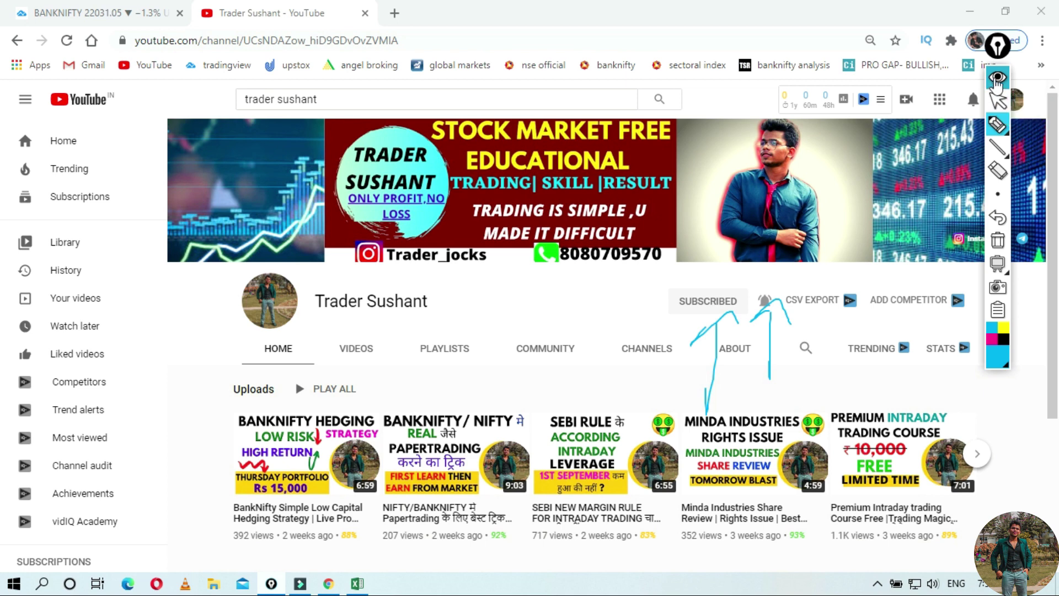
click(1000, 80)
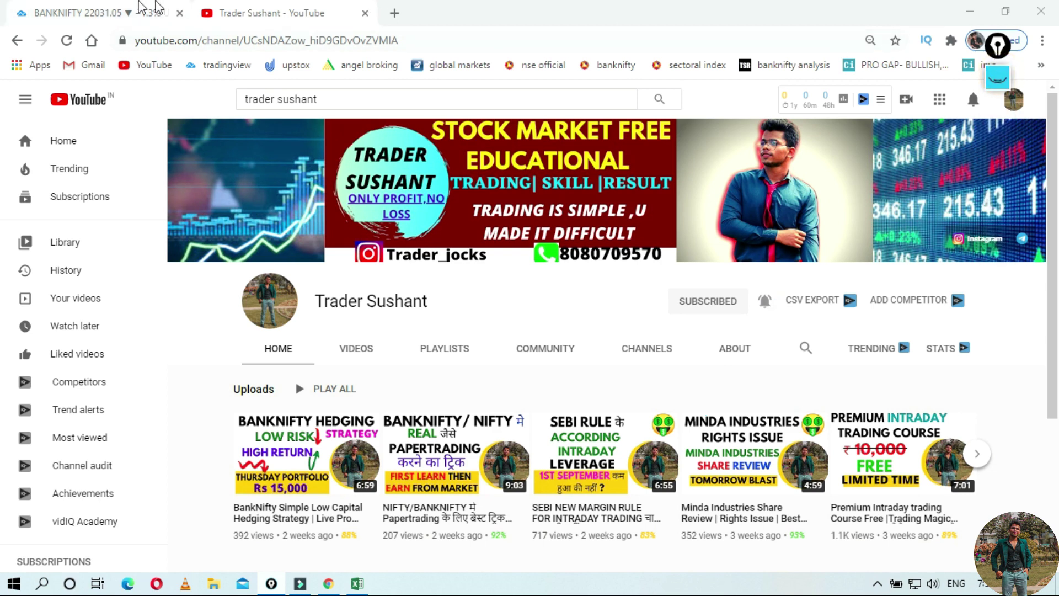
Bring up the BANKNIFTY 5-minute chart, dismiss the advertisement, and enlarge the recent candles.
click(65, 12)
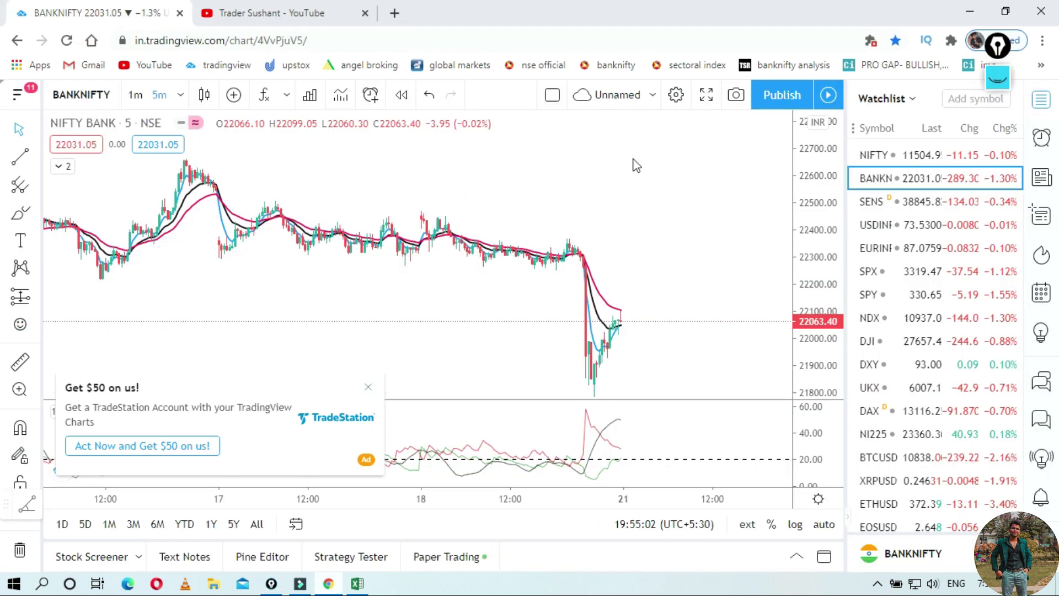
click(368, 387)
drag(309, 379, 391, 342)
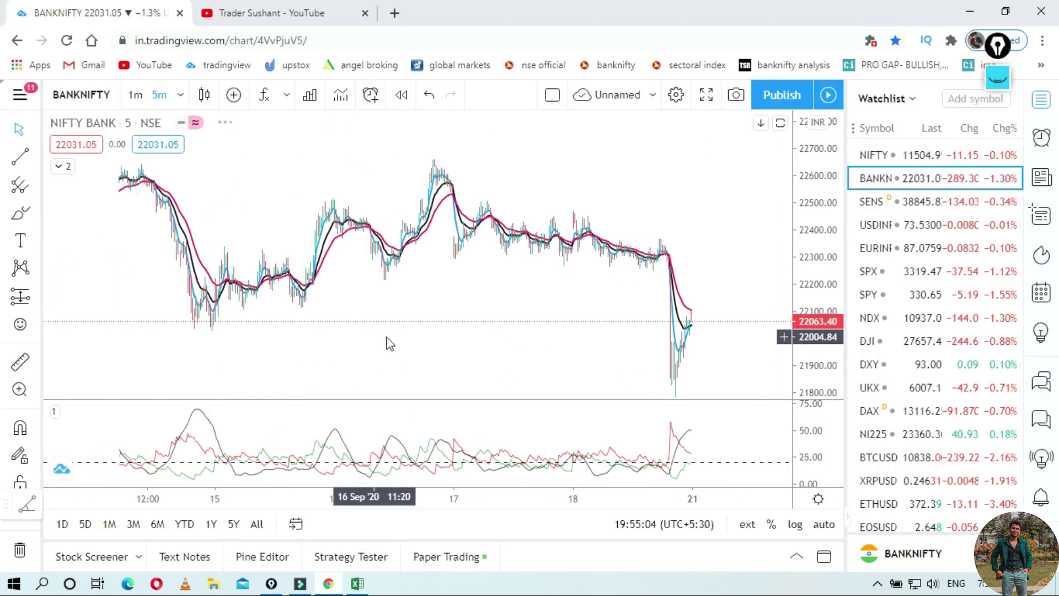
drag(811, 337, 799, 208)
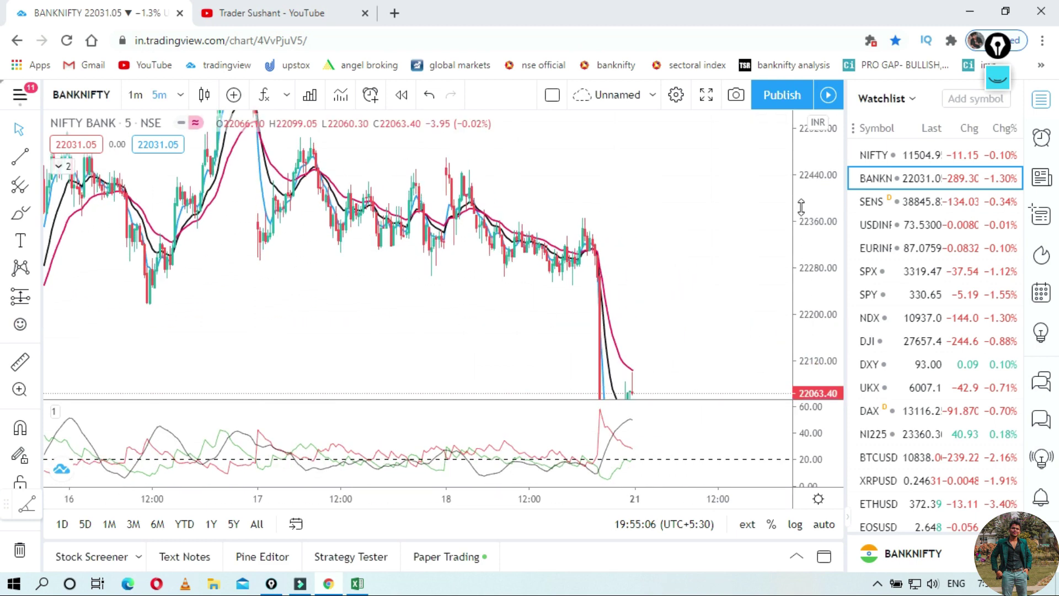
drag(309, 300, 361, 324)
Expand the chart's indicator list and inspect the three length inputs in the EMA settings.
click(61, 166)
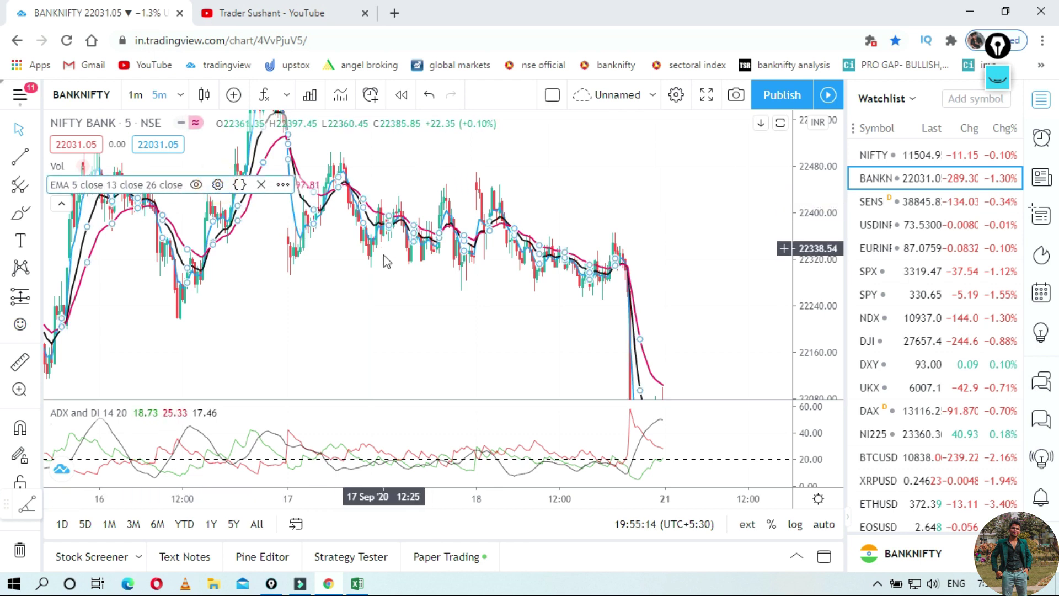
click(219, 186)
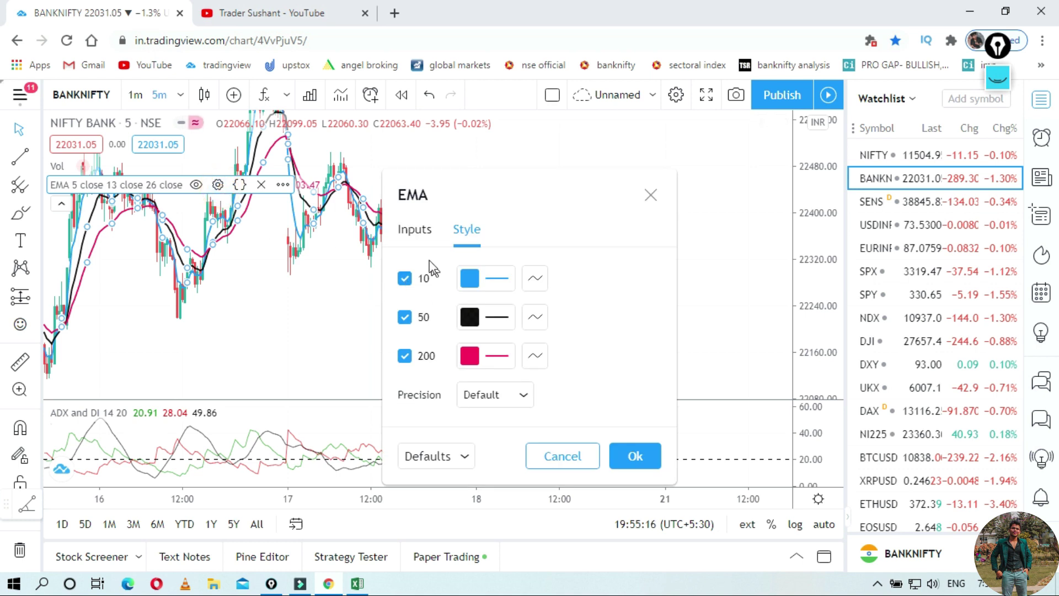
click(417, 230)
click(480, 275)
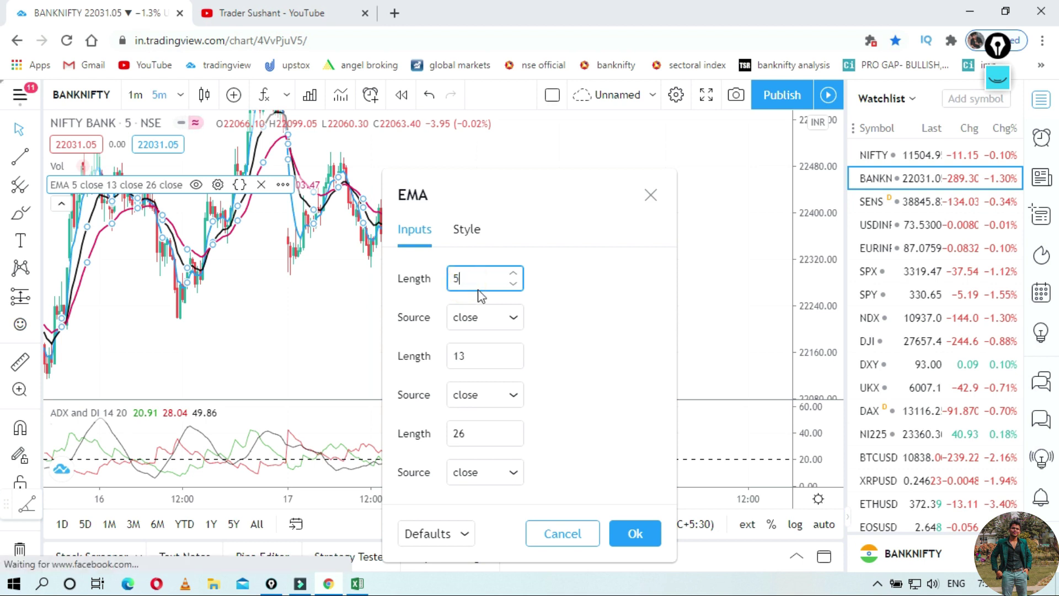
click(481, 358)
double_click(479, 357)
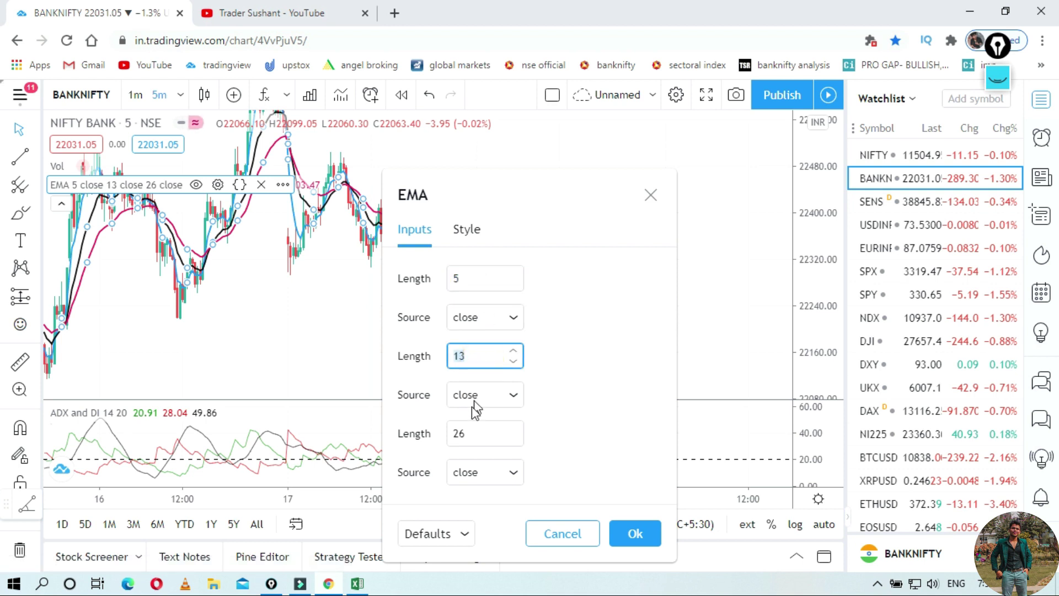
double_click(467, 435)
Compare the EMA's line colours with its length inputs and accept the settings as they are.
click(484, 231)
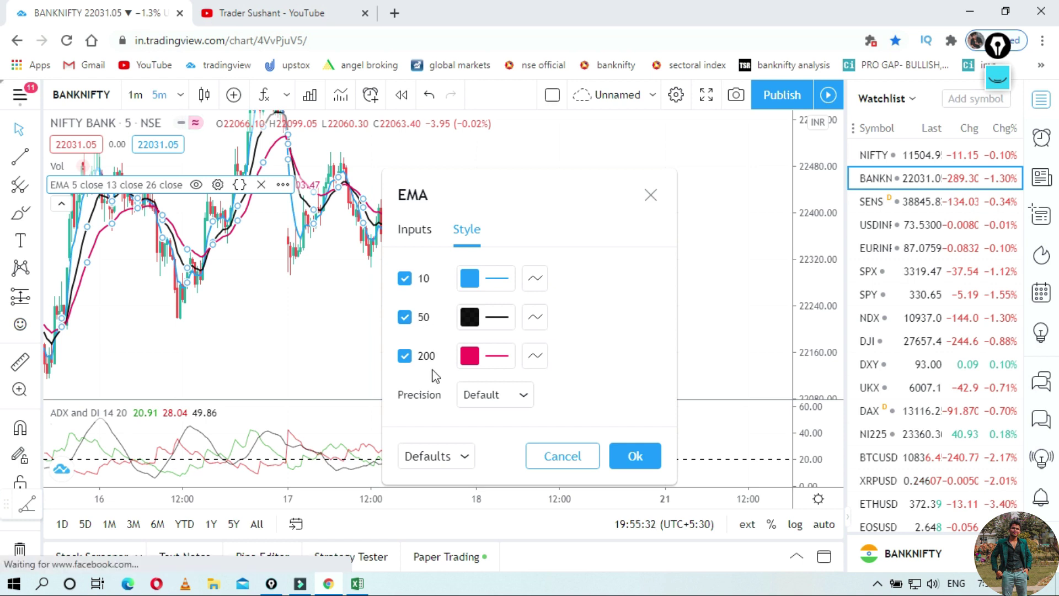
click(425, 233)
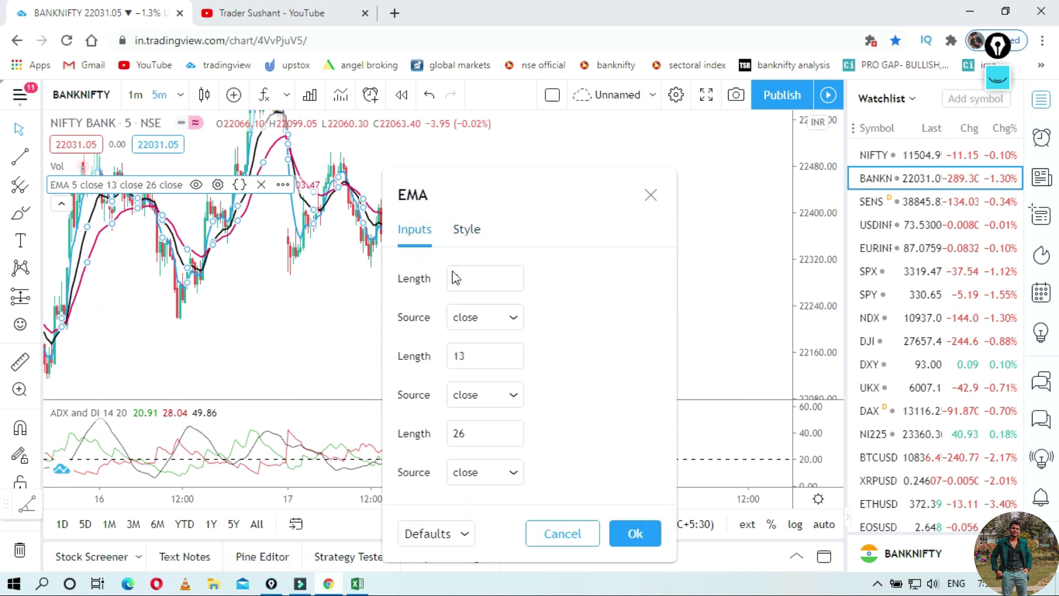
click(468, 229)
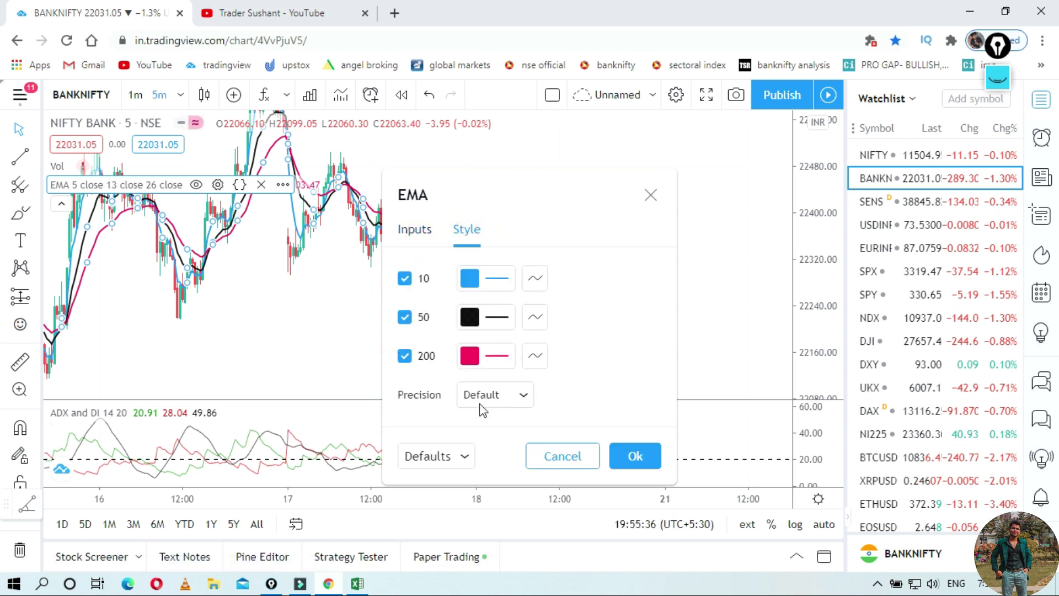
click(435, 240)
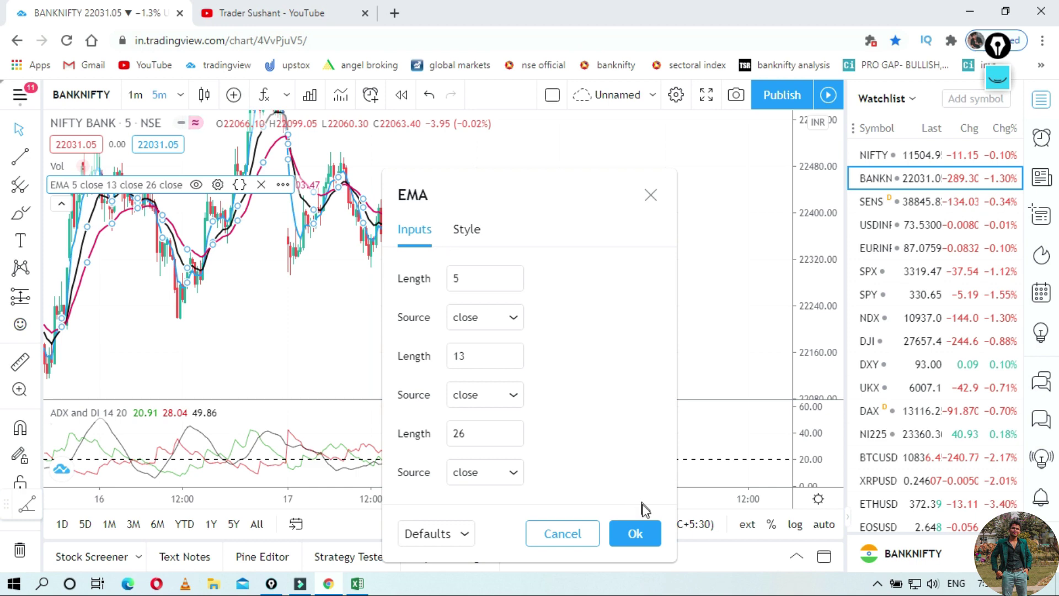
click(653, 531)
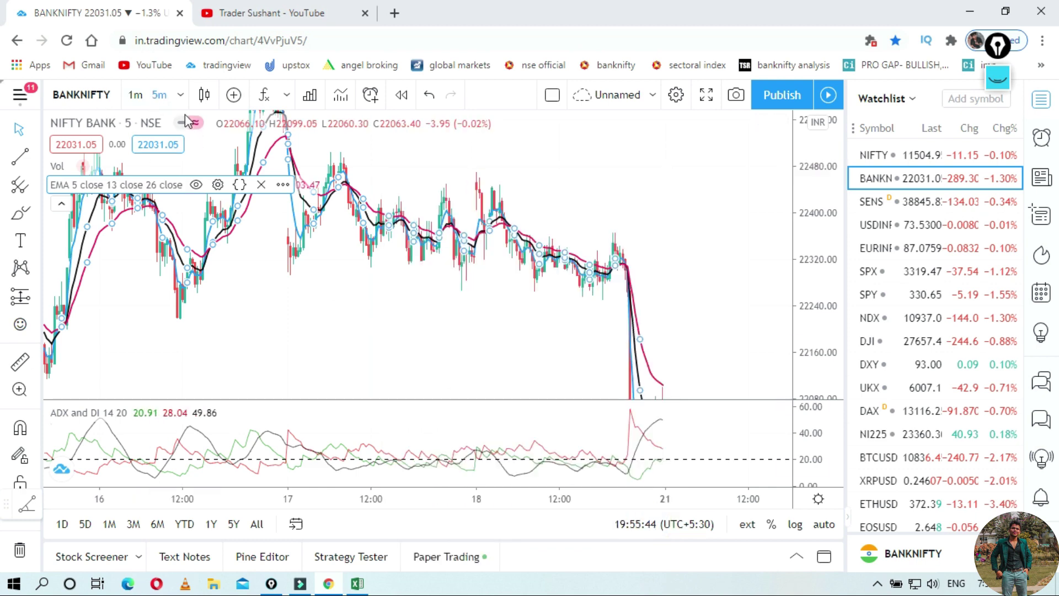
Change the BANKNIFTY chart to the 15-minute interval and reset the price scale to fit the candles.
click(183, 97)
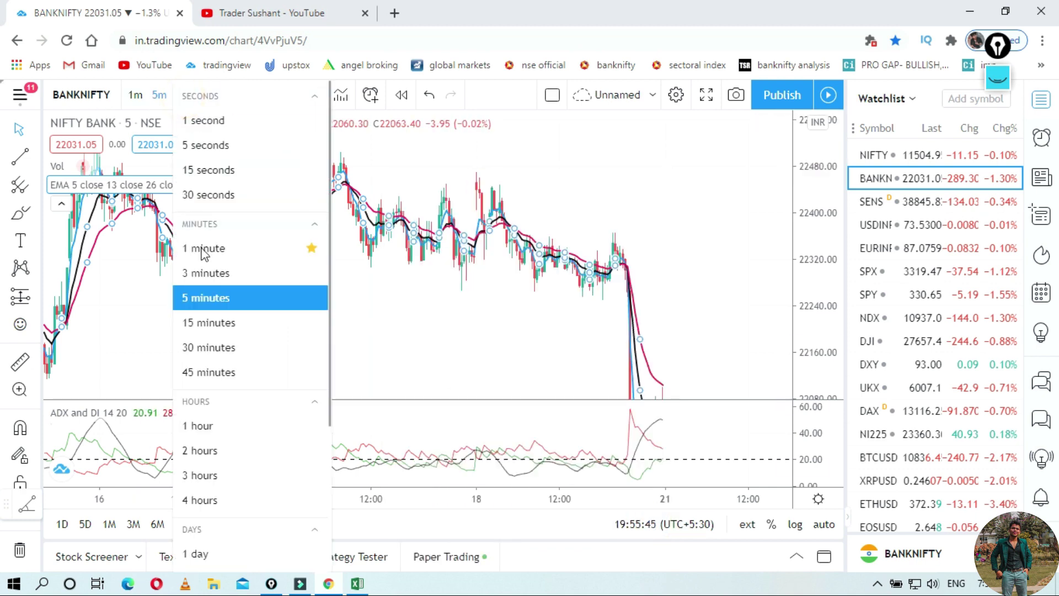
click(227, 324)
scroll(508, 242, up, 3)
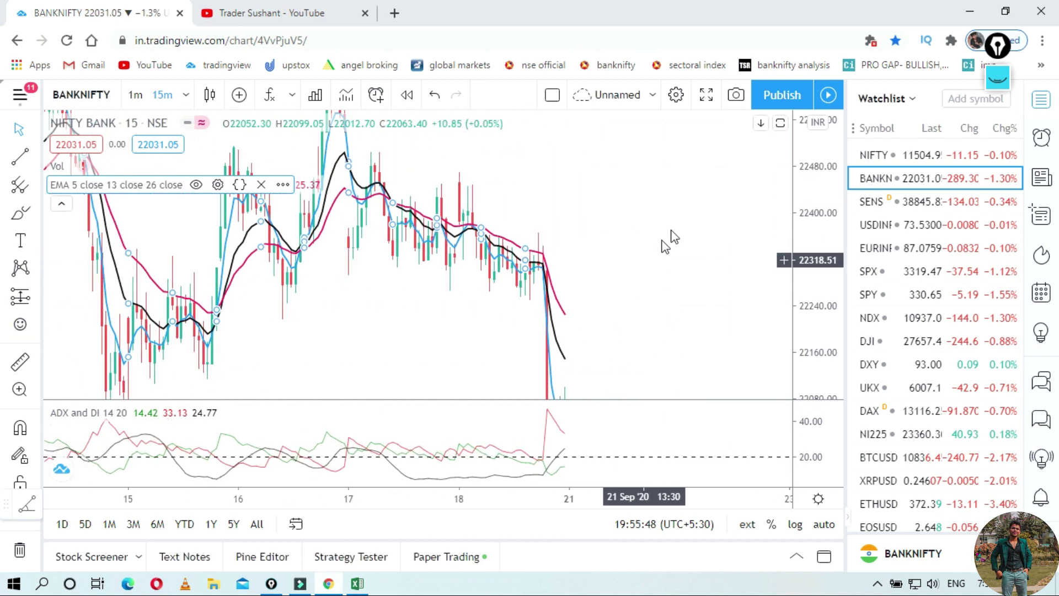
double_click(812, 180)
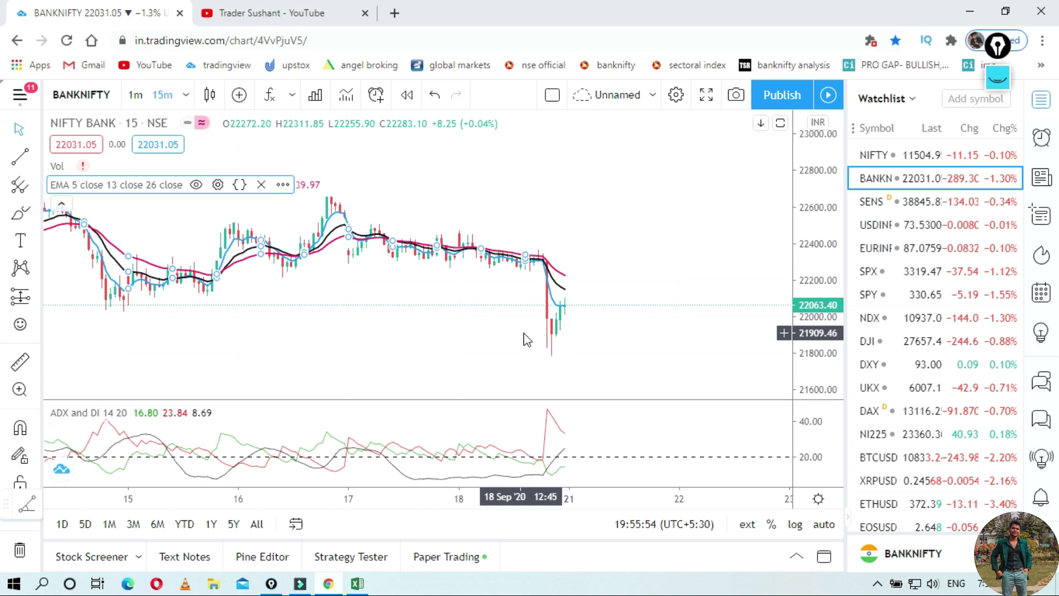
scroll(527, 340, down, 1)
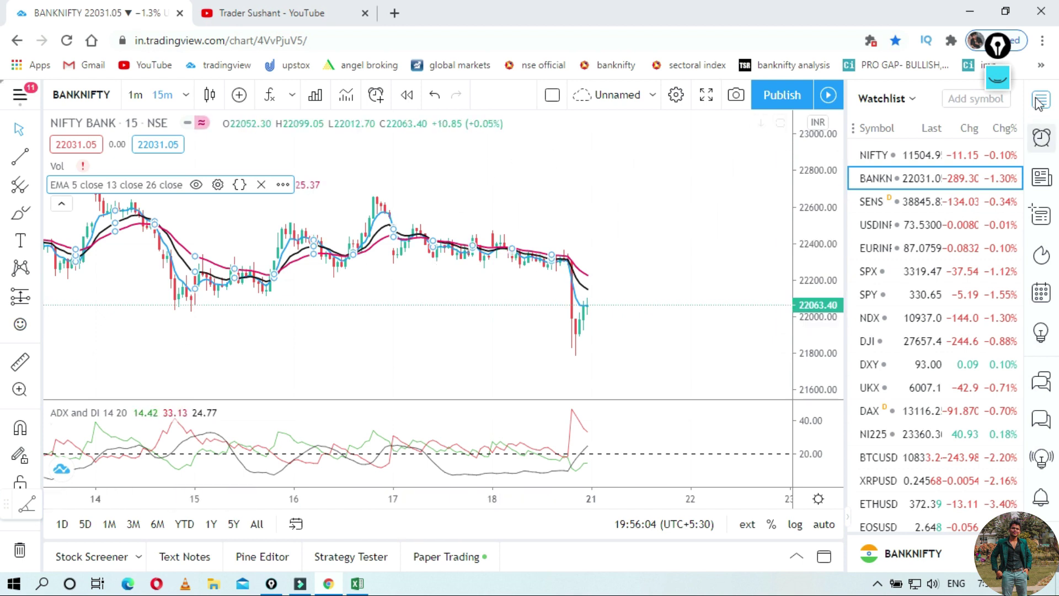
Free up blank space above the candles, clear the old arrow annotations, and draw two parallel rising channel lines.
drag(795, 154, 805, 318)
click(997, 79)
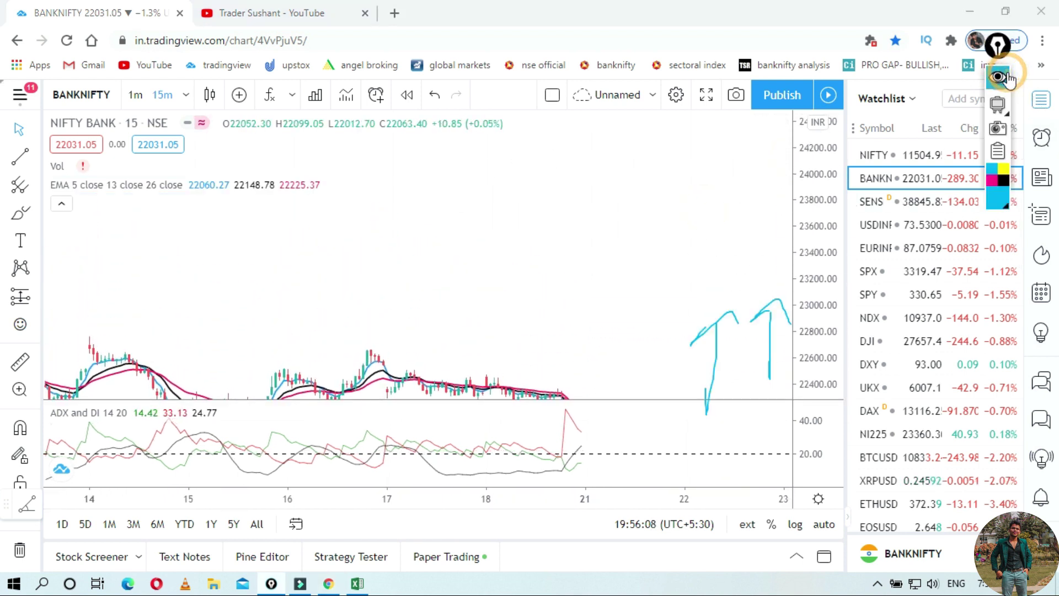
click(1006, 263)
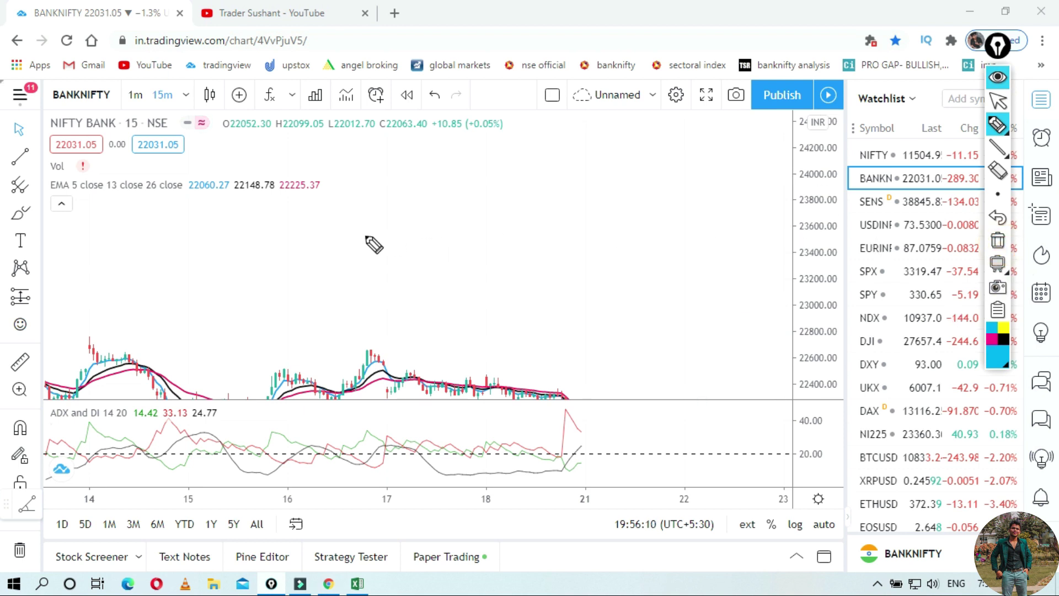
drag(340, 292, 374, 272)
drag(669, 156, 675, 140)
drag(346, 319, 705, 174)
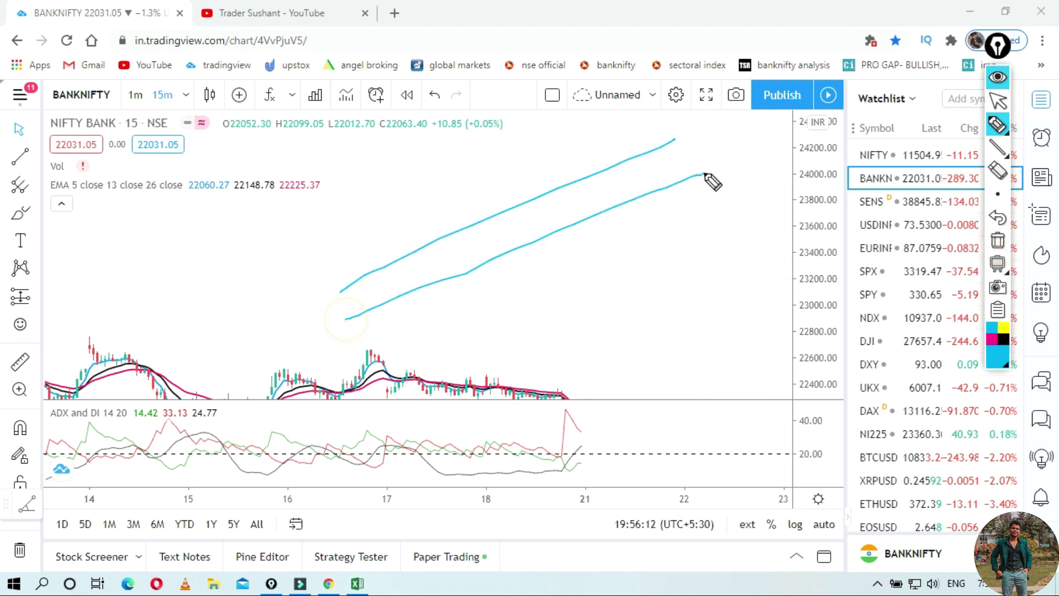
Sketch a wavy moving-average curve labelled "200 EMA" with an arrow, and a zigzag price path inside the rising channel.
mouse_move(185, 297)
mouse_down()
mouse_move(249, 342)
mouse_move(752, 355)
mouse_move(746, 346)
mouse_up()
click(170, 298)
drag(170, 298, 179, 298)
mouse_move(671, 320)
mouse_down()
mouse_move(643, 336)
mouse_move(643, 307)
mouse_up()
mouse_move(682, 279)
mouse_down()
mouse_move(734, 279)
mouse_move(761, 244)
mouse_up()
mouse_move(740, 301)
mouse_down()
mouse_move(736, 317)
mouse_move(762, 303)
mouse_move(784, 309)
mouse_move(784, 325)
mouse_move(797, 306)
mouse_up()
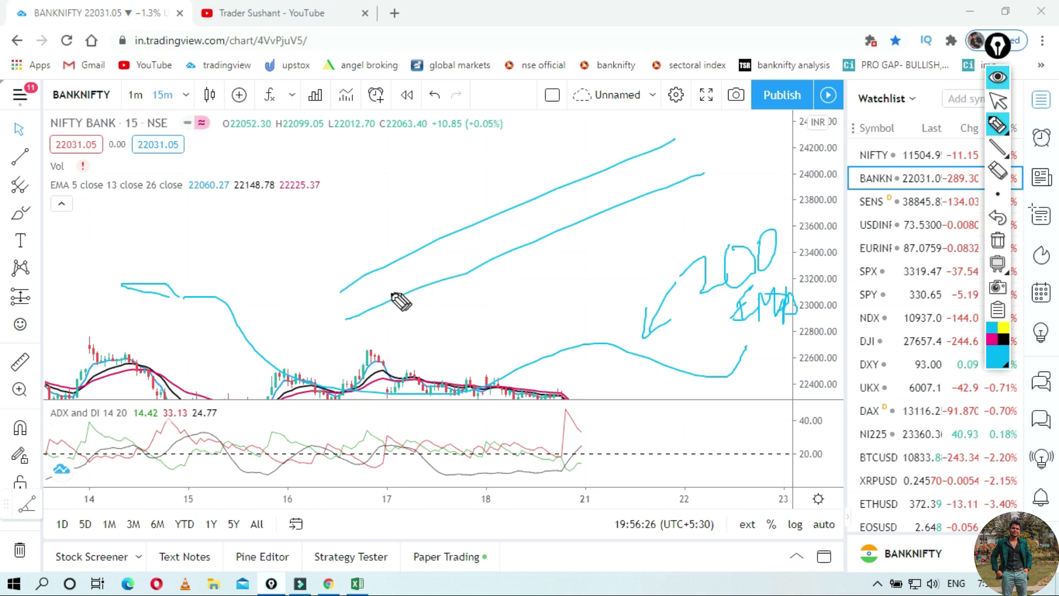
mouse_move(367, 301)
mouse_down()
mouse_move(389, 273)
mouse_move(607, 167)
mouse_up()
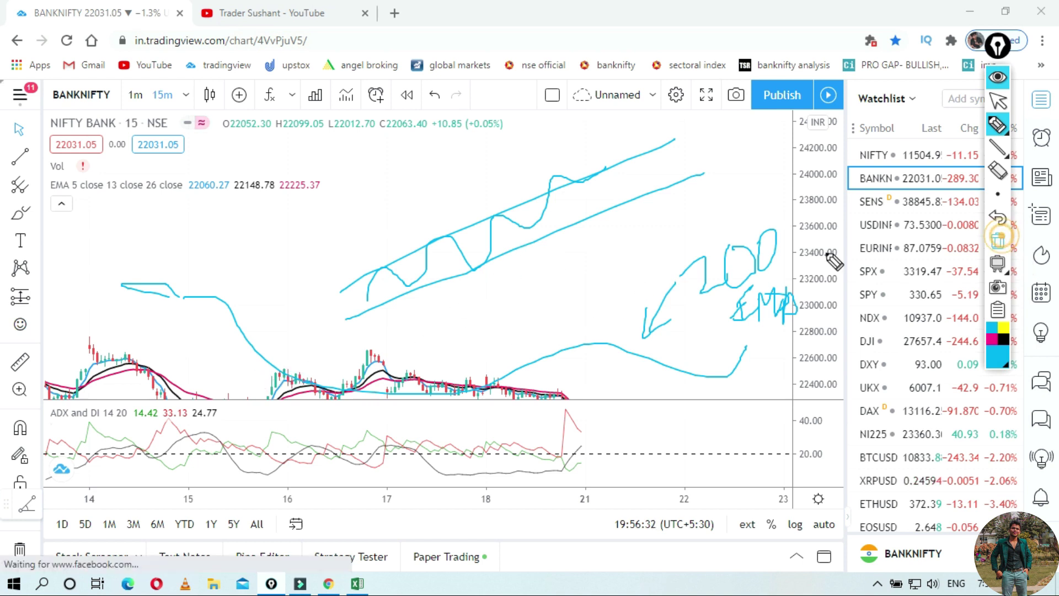
Clear the old annotations and sketch a wavy moving-average curve with a price path crossing above it, pulling back and rising again.
click(998, 240)
mouse_move(236, 283)
mouse_down()
mouse_move(430, 301)
mouse_move(727, 293)
mouse_up()
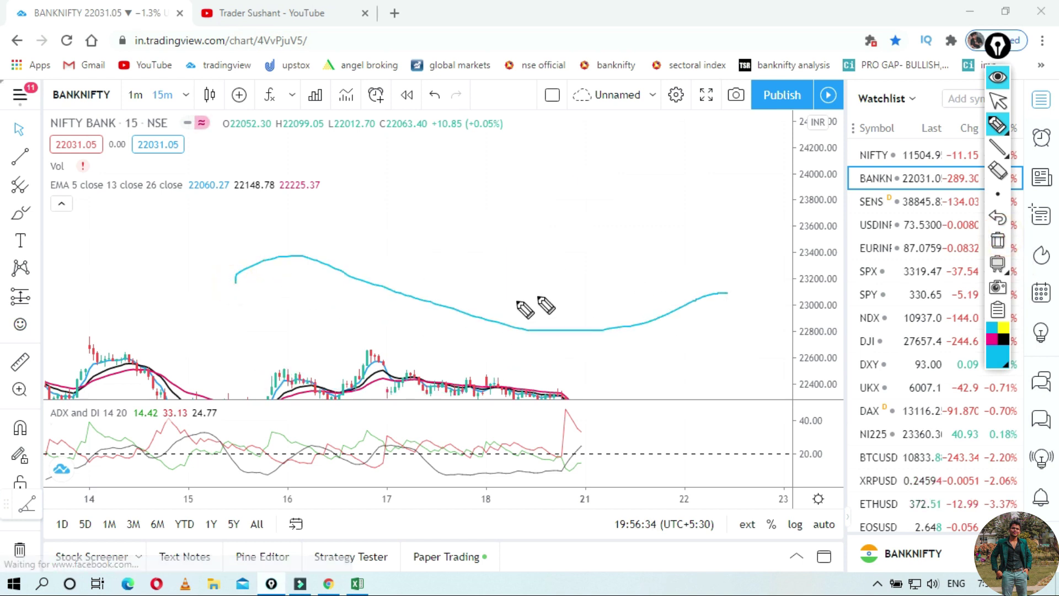
mouse_move(434, 312)
mouse_down()
mouse_move(434, 273)
mouse_move(453, 284)
mouse_move(441, 299)
mouse_move(445, 280)
mouse_move(495, 247)
mouse_move(514, 209)
mouse_move(519, 249)
mouse_up()
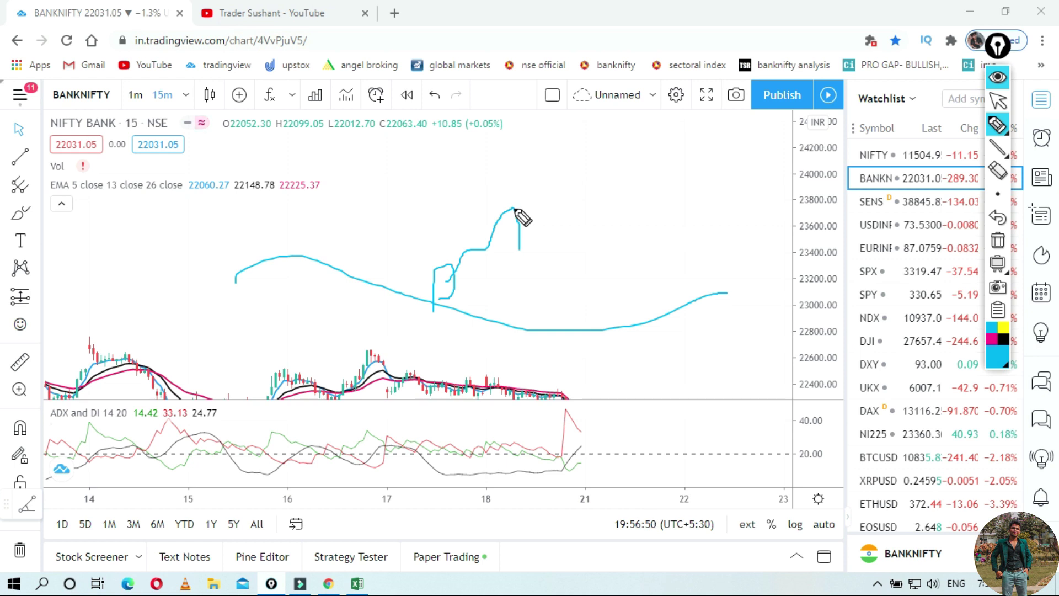
drag(698, 398, 821, 204)
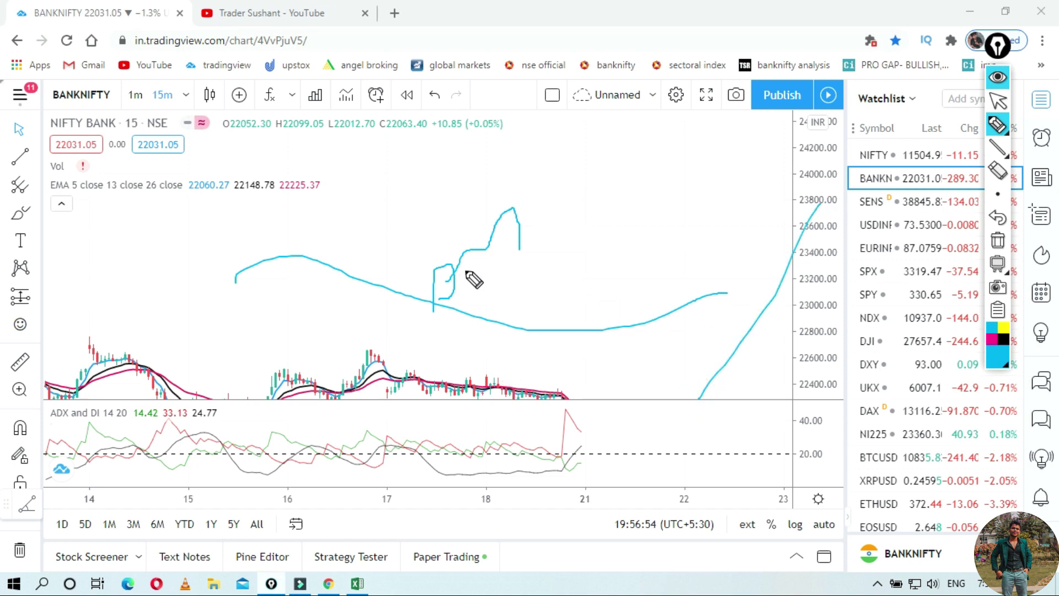
mouse_move(469, 266)
mouse_down()
mouse_move(517, 207)
mouse_move(522, 236)
mouse_up()
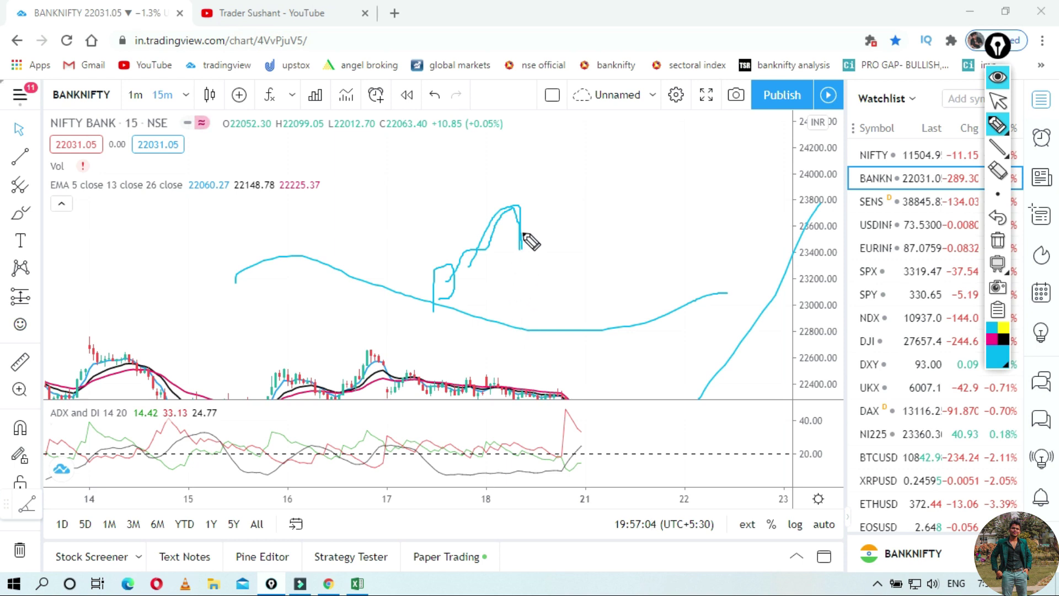
mouse_move(469, 266)
mouse_down()
mouse_move(517, 213)
mouse_move(522, 238)
mouse_move(545, 152)
mouse_up()
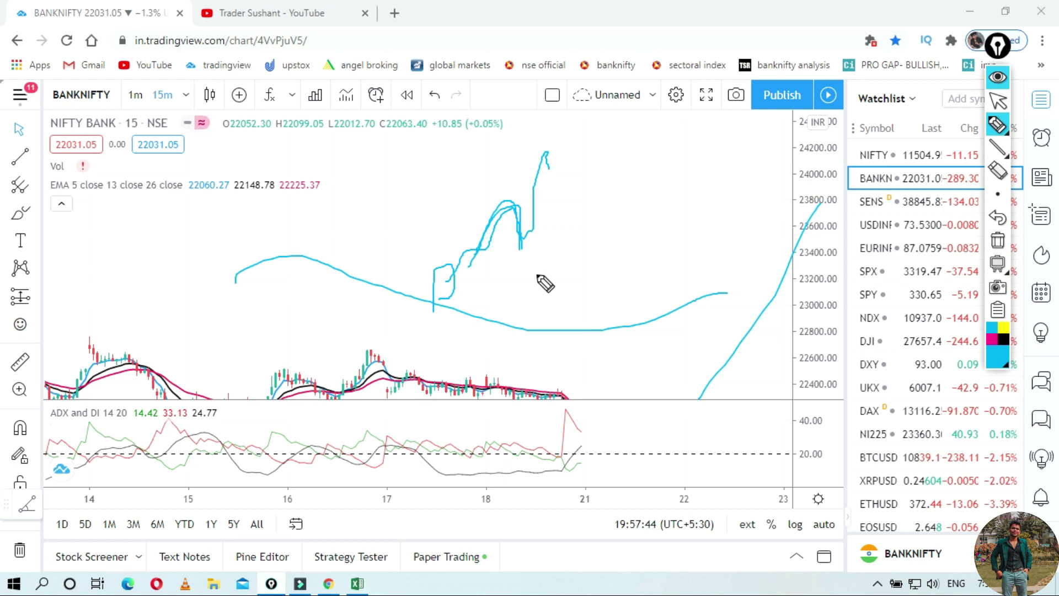
Draw two pairs of rising channel lines around an extended upward zigzag, and sketch a falling zigzag below the moving-average curve.
drag(421, 255, 664, 126)
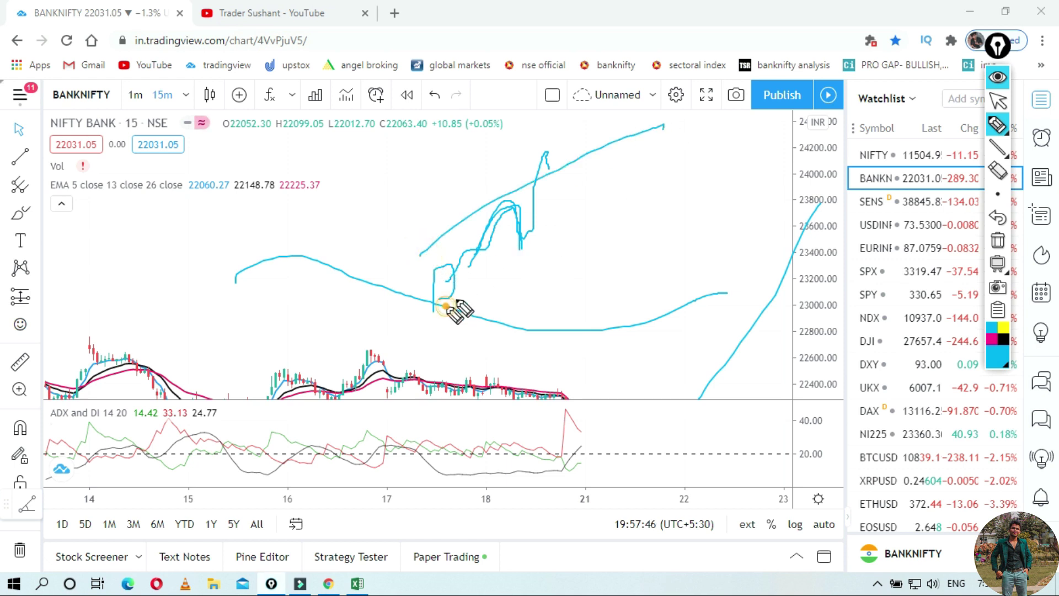
drag(445, 305, 715, 180)
mouse_move(532, 182)
mouse_down()
mouse_move(561, 211)
mouse_move(577, 143)
mouse_move(602, 190)
mouse_move(626, 118)
mouse_move(678, 154)
mouse_move(733, 105)
mouse_move(757, 55)
mouse_move(784, 66)
mouse_up()
click(401, 238)
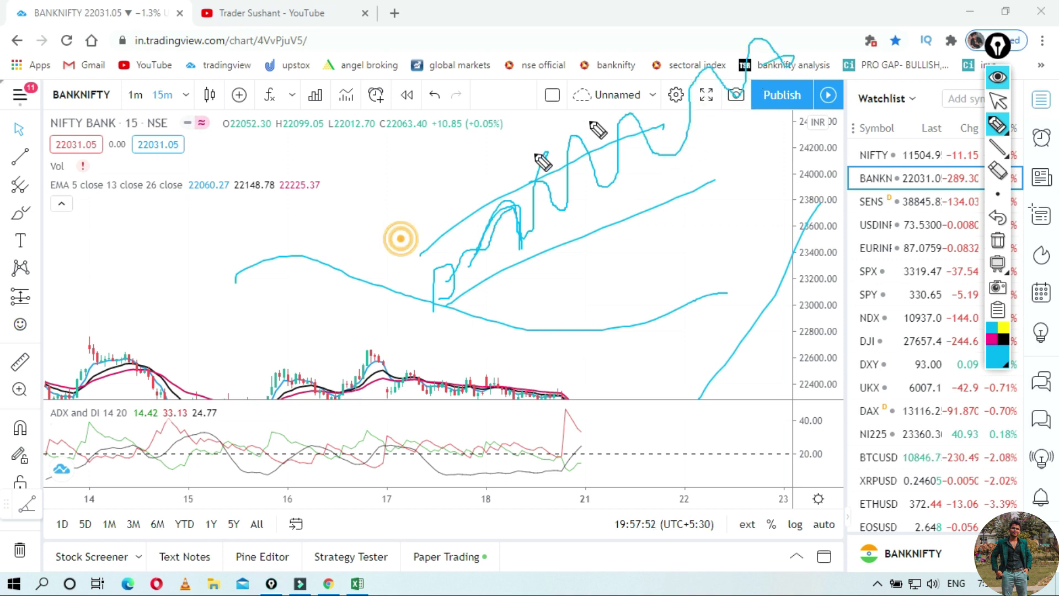
drag(400, 238, 734, 31)
drag(397, 325, 760, 109)
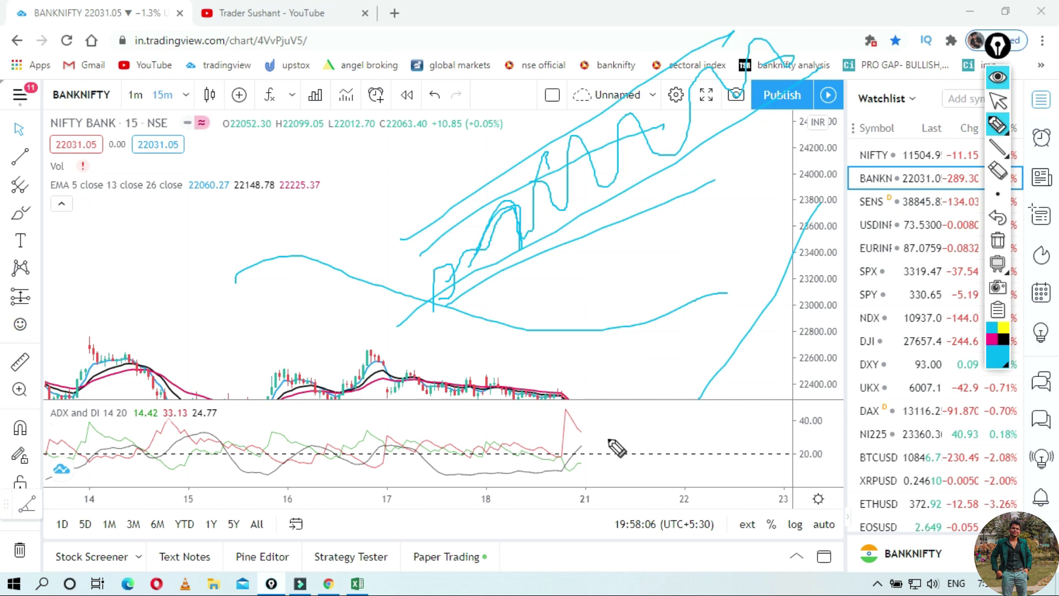
click(452, 343)
mouse_move(453, 342)
mouse_down()
mouse_move(607, 448)
mouse_move(704, 486)
mouse_up()
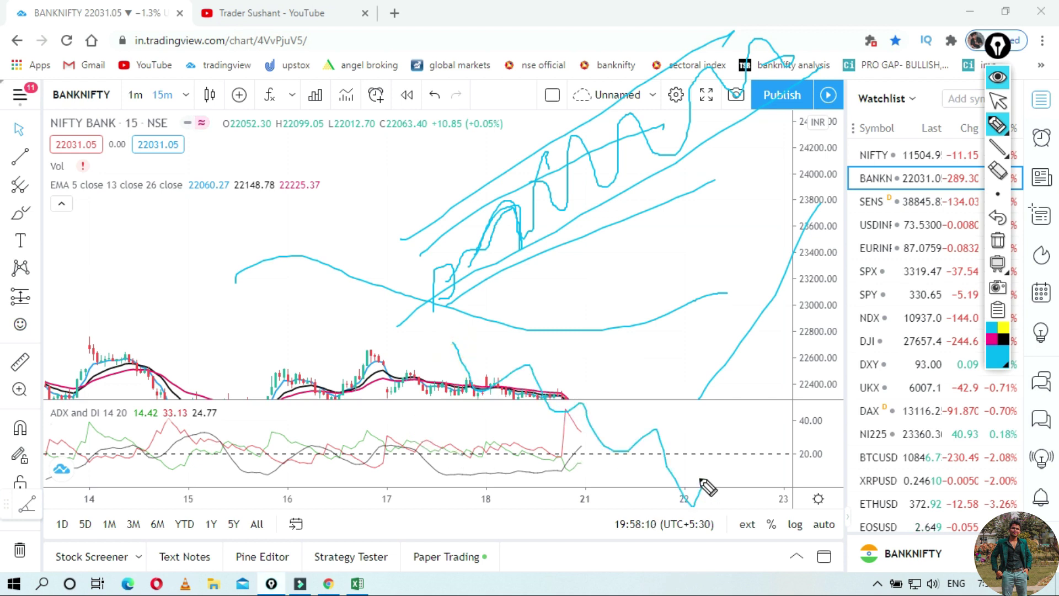
Clear all annotations and reframe the 15-minute chart on the latest candles and EMA lines with a stretched price scale.
click(999, 240)
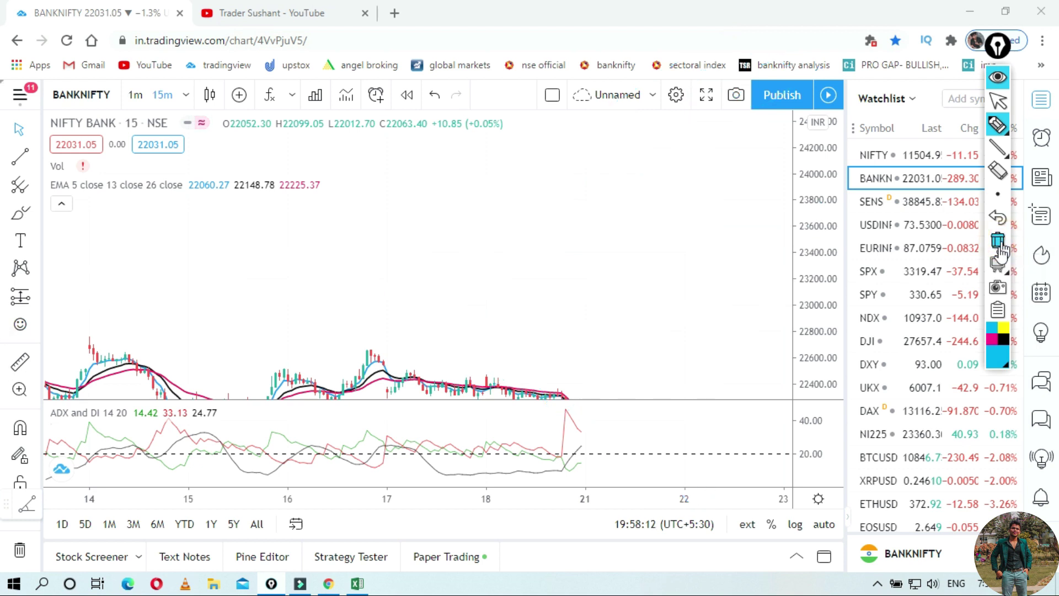
click(998, 100)
drag(497, 334, 516, 236)
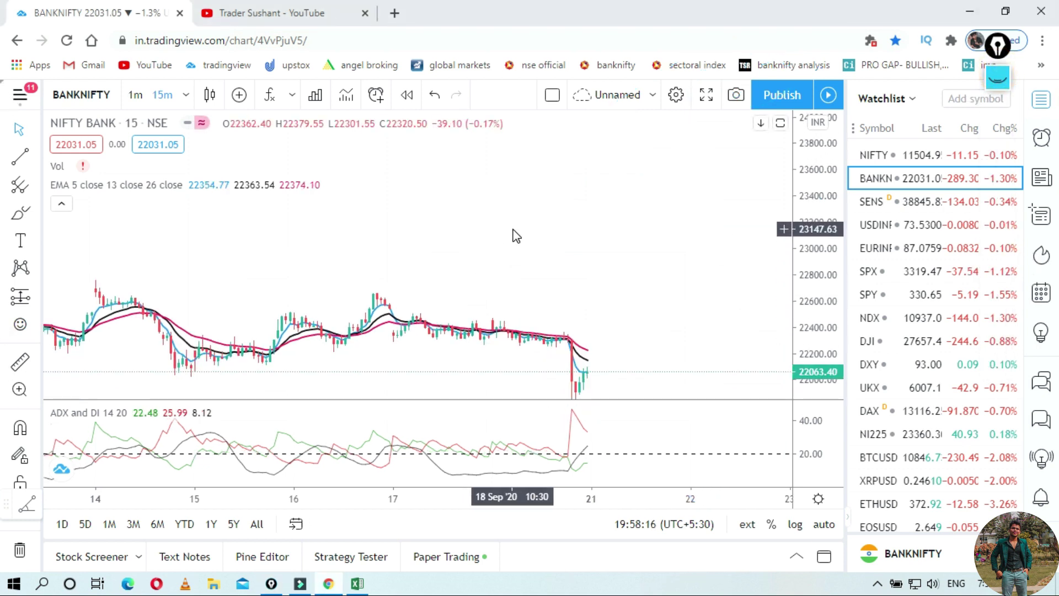
scroll(707, 304, up, 2)
drag(706, 304, 664, 225)
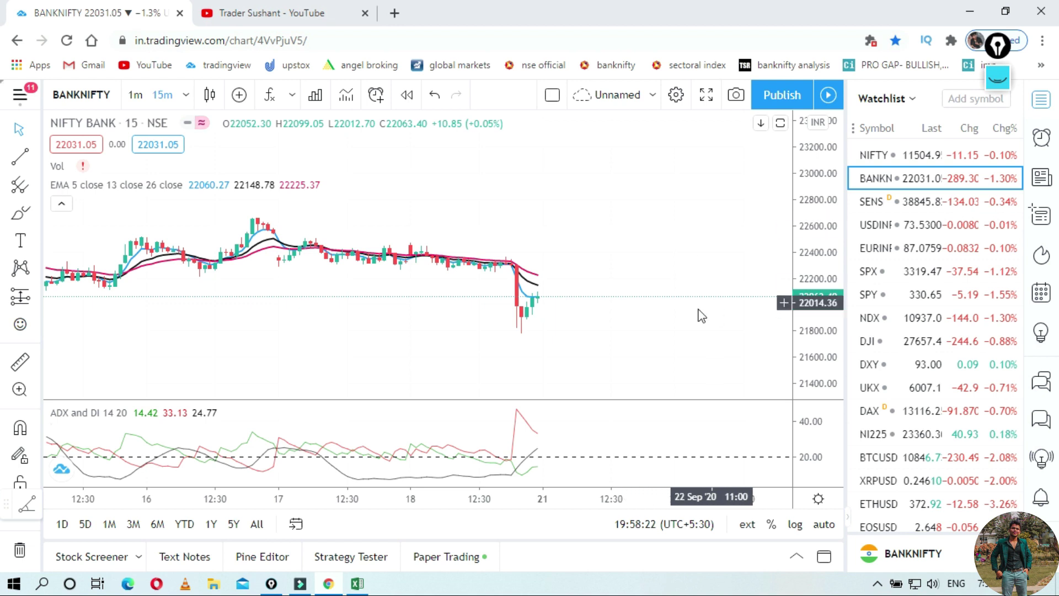
drag(607, 276, 629, 241)
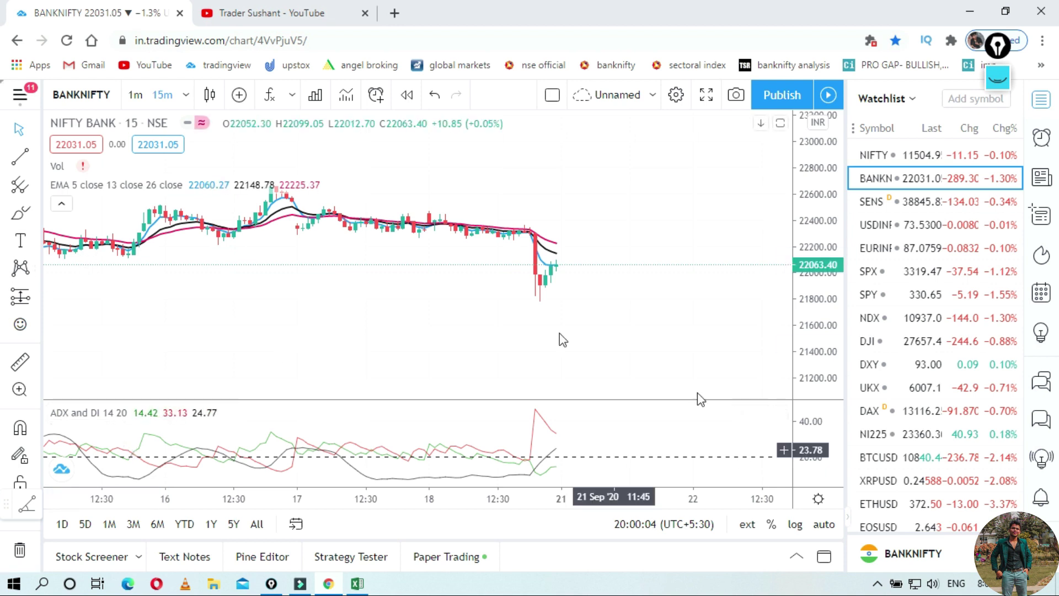
scroll(72, 211, down, 1)
mouse_move(75, 198)
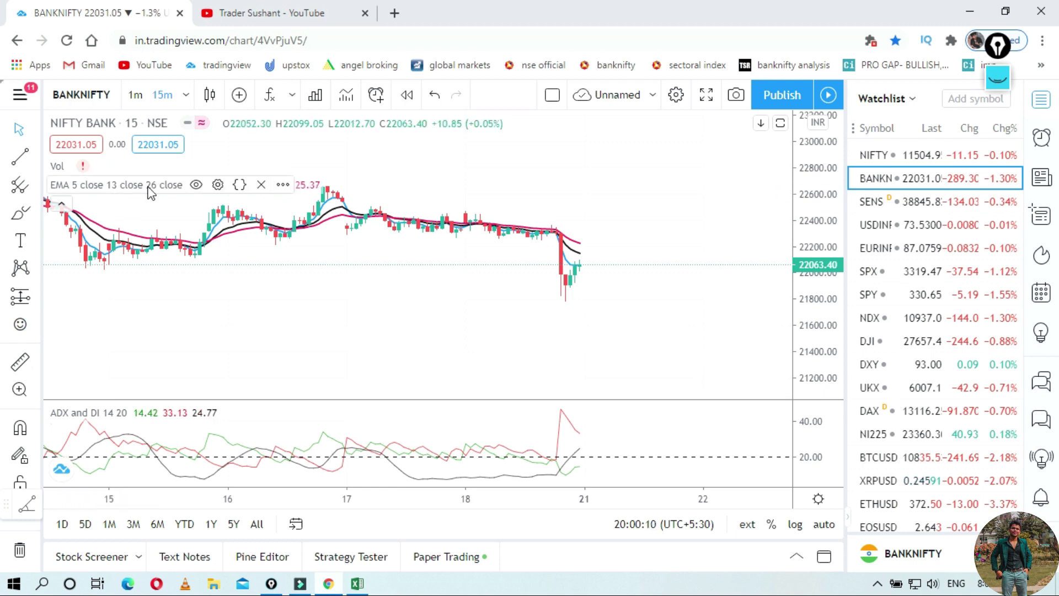
scroll(315, 299, up, 2)
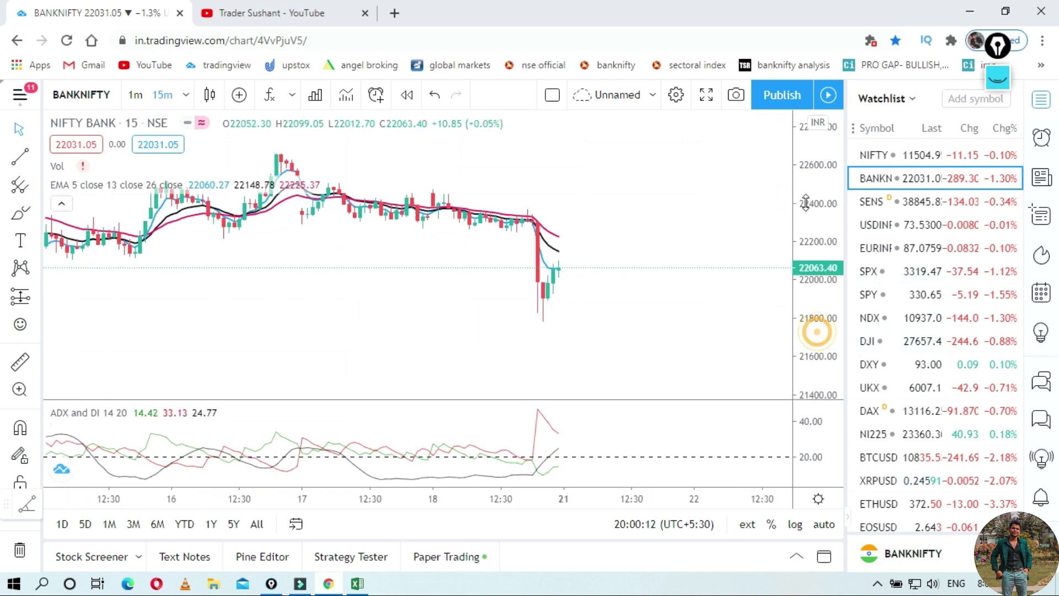
drag(343, 279, 402, 359)
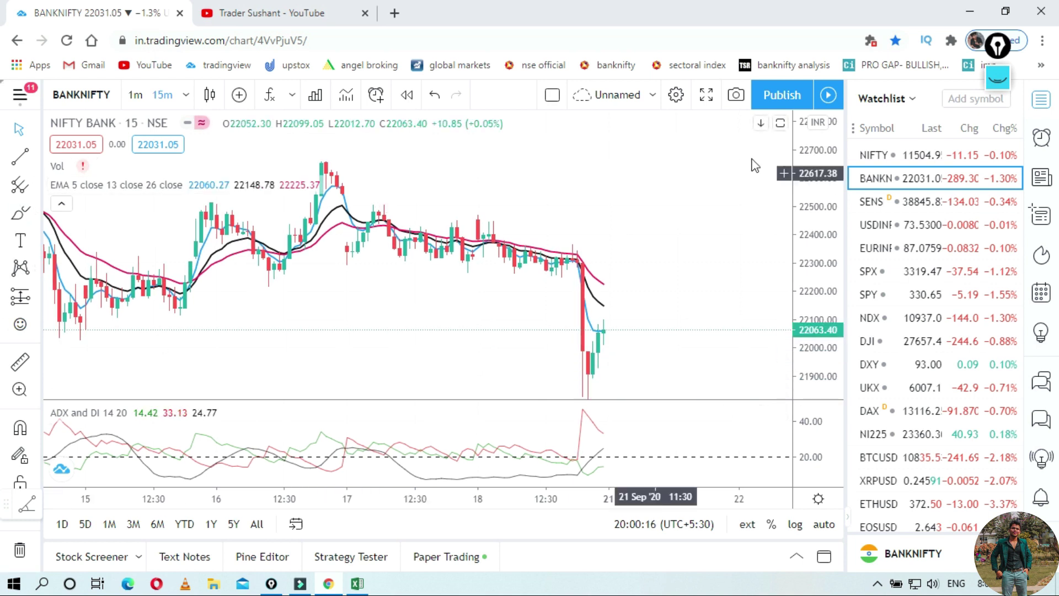
Mark the EMA lines around the 17 September gap with arrows and handwrite "5" above the candles.
click(998, 80)
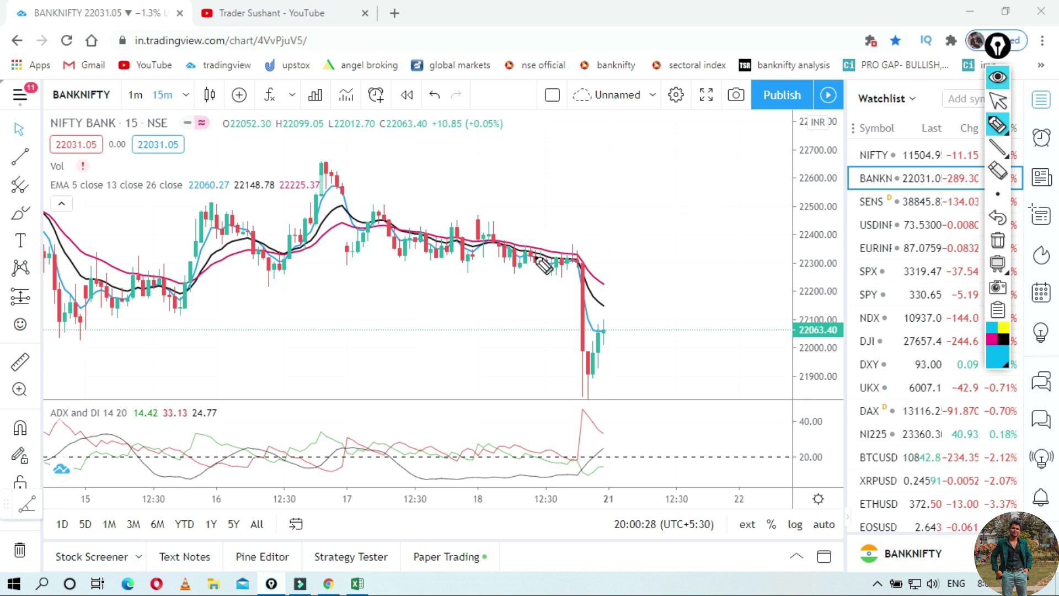
mouse_move(347, 193)
mouse_down()
mouse_move(414, 181)
mouse_move(356, 197)
mouse_move(396, 205)
mouse_up()
mouse_move(472, 176)
mouse_down()
mouse_move(496, 175)
mouse_move(483, 199)
mouse_up()
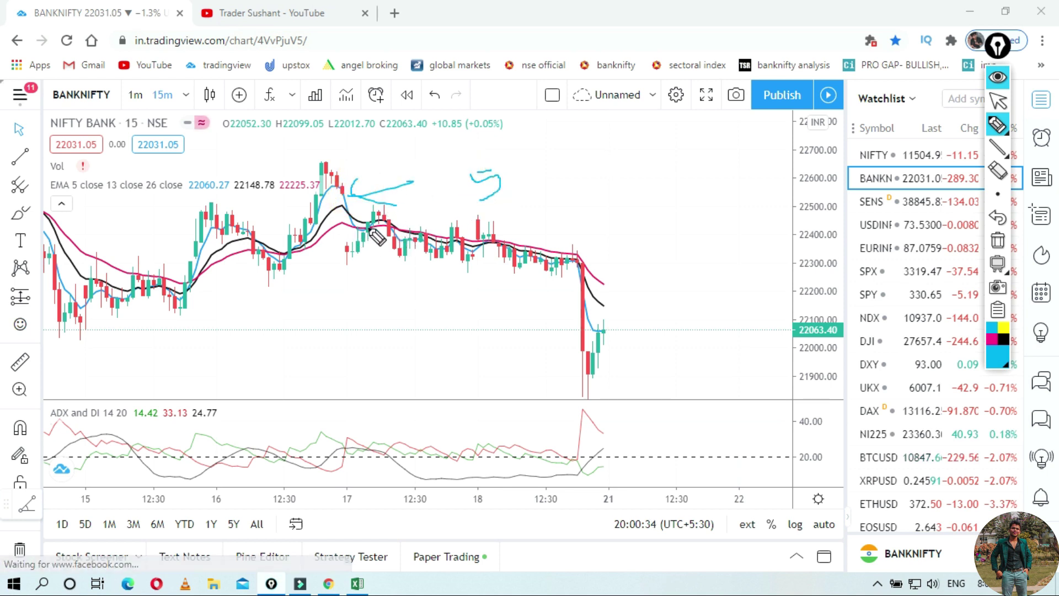
drag(358, 215, 367, 210)
drag(329, 246, 346, 229)
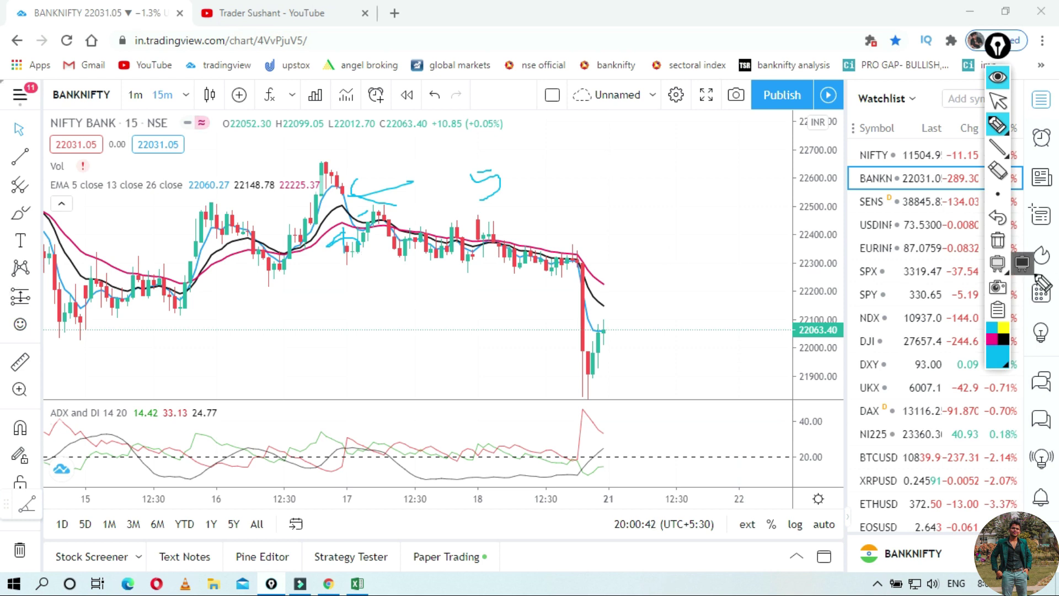
Clear the arrows and draw an upper and a lower boundary line around the sideways candles from 17 to 21 September.
click(998, 241)
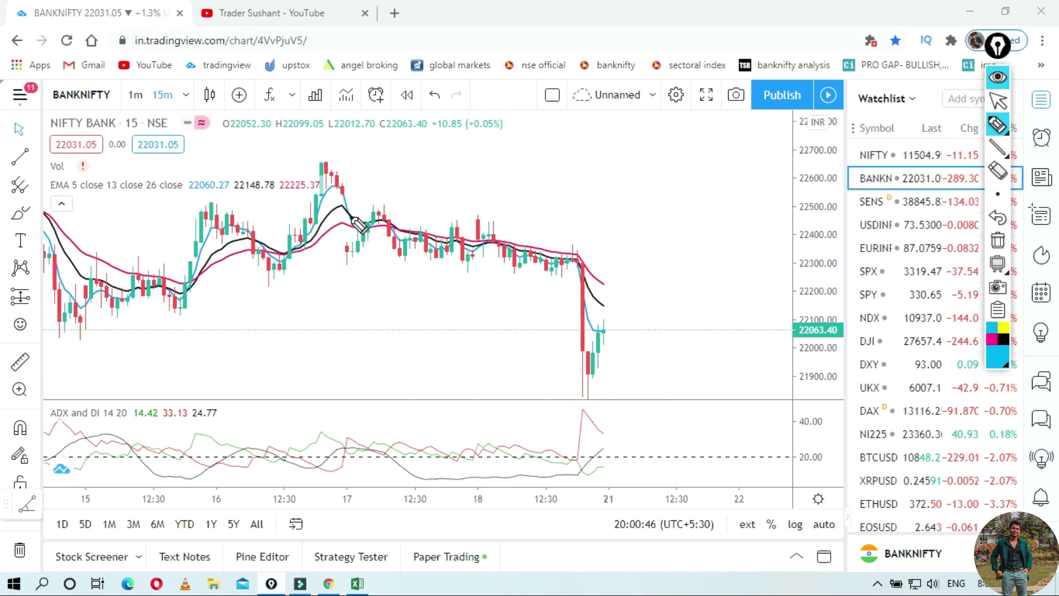
drag(353, 216, 599, 190)
drag(344, 278, 641, 267)
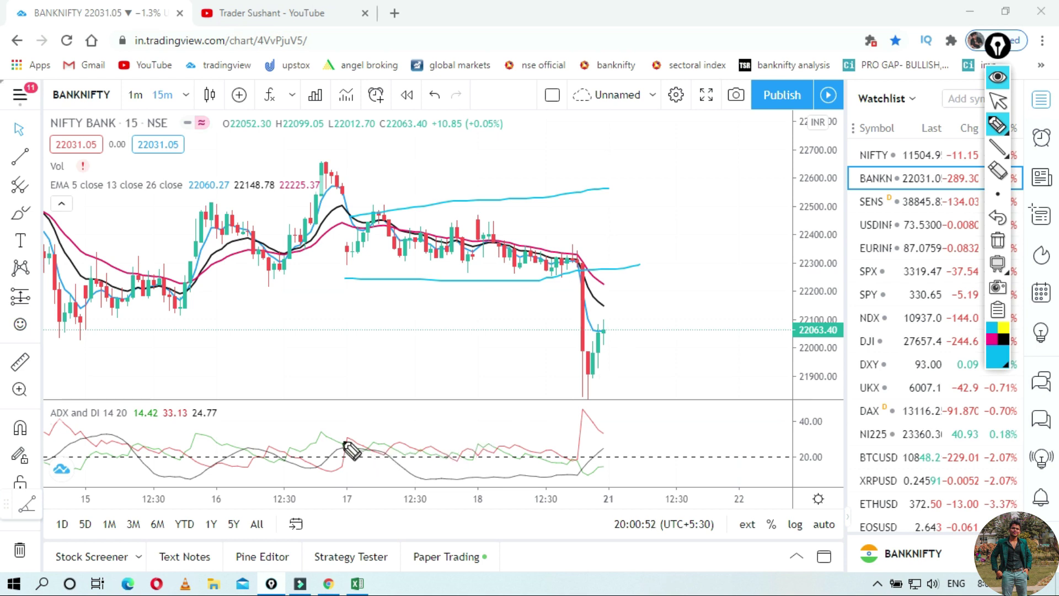
Circle the ADX and DI indicator's label, highlight its line crossing at 17 September, and clear the annotations.
mouse_move(49, 420)
mouse_down()
mouse_move(129, 411)
mouse_move(25, 397)
mouse_move(45, 422)
mouse_up()
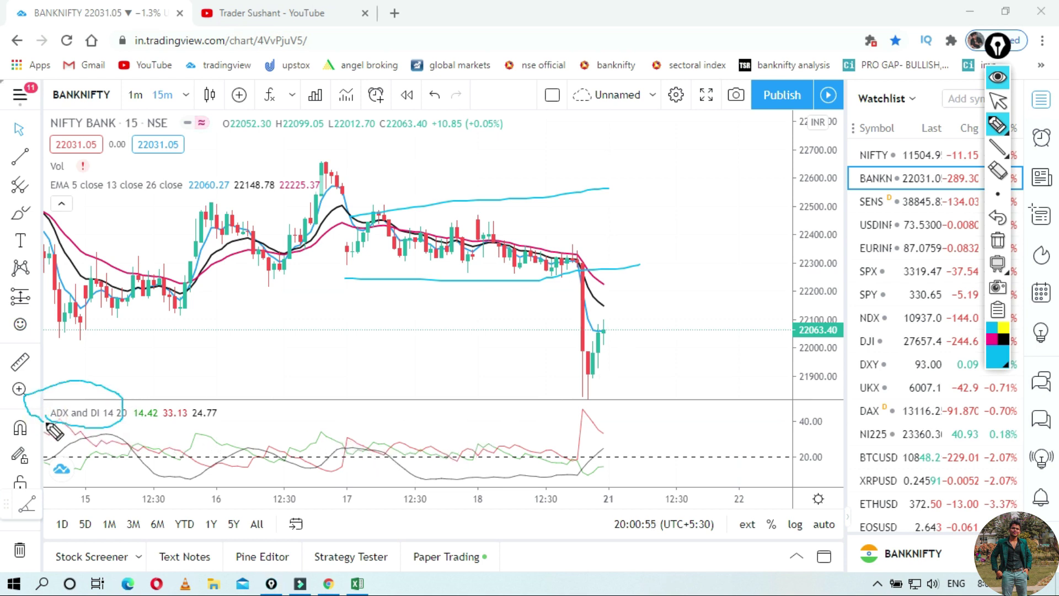
click(358, 445)
drag(358, 446, 362, 450)
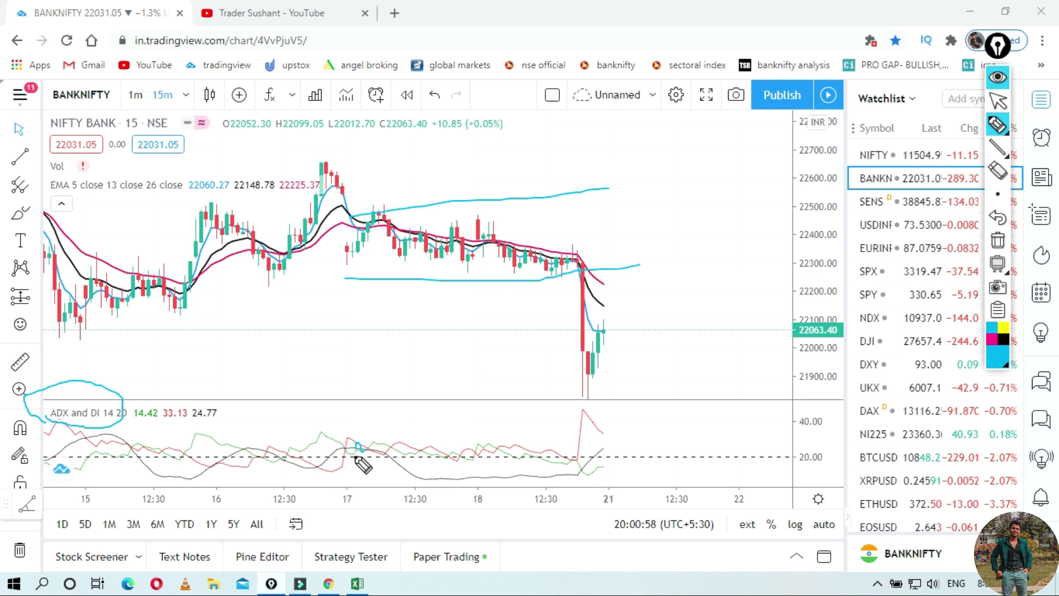
drag(359, 444, 401, 452)
click(999, 241)
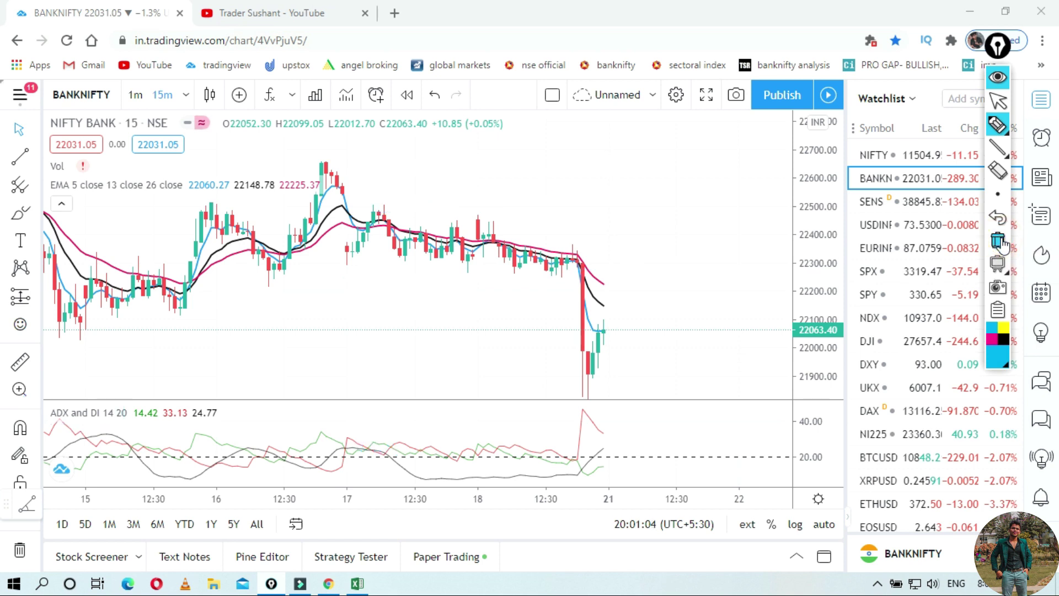
click(997, 77)
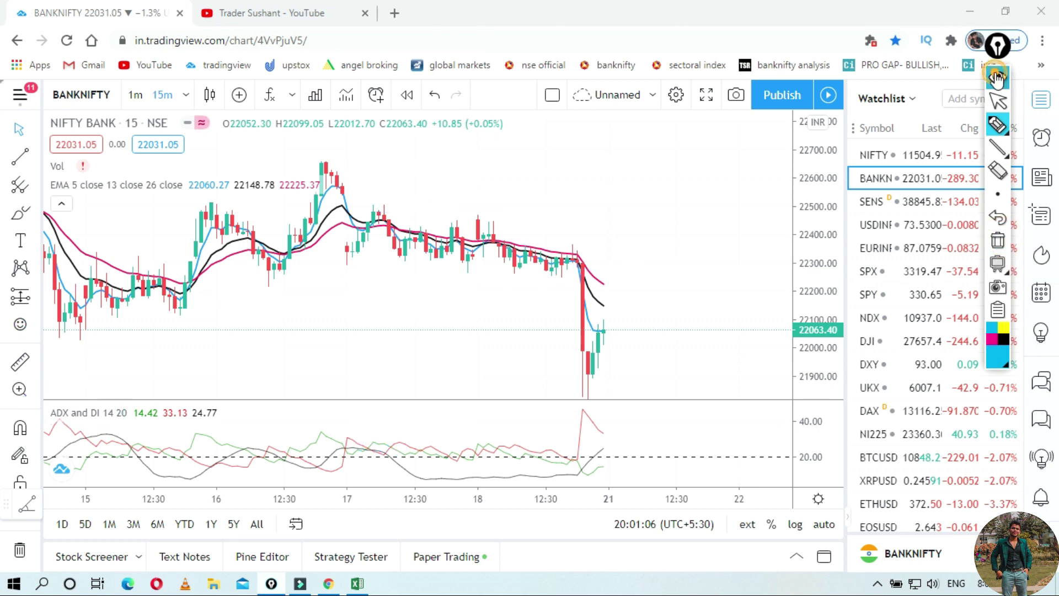
Open the NSE BANKNIFTY option chain in a new browser tab and bring the strikes around 22000 into view.
click(396, 14)
text(op)
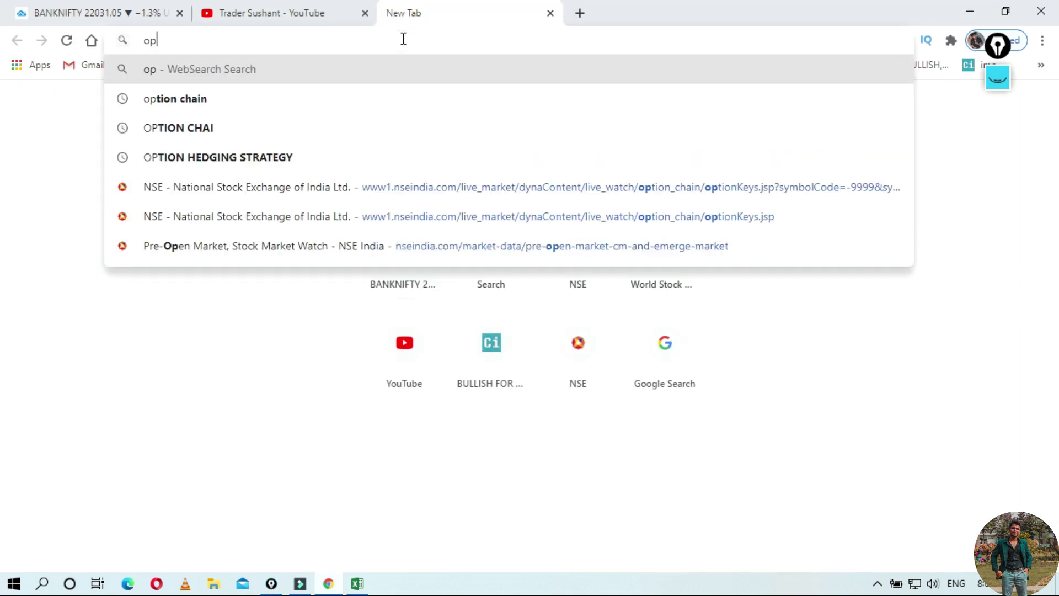
click(381, 187)
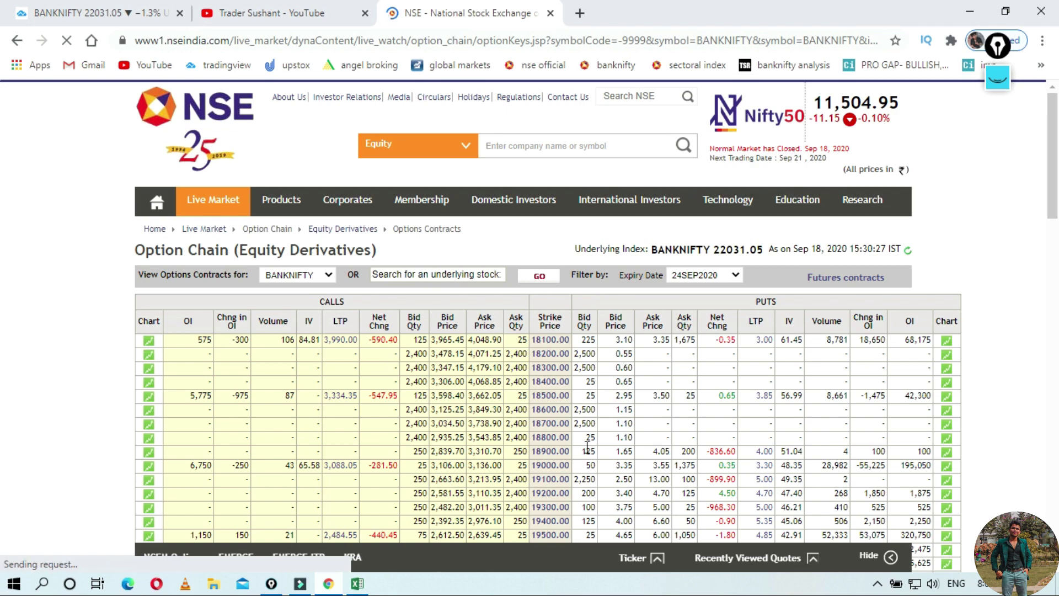
scroll(588, 455, down, 5)
scroll(588, 455, down, 4)
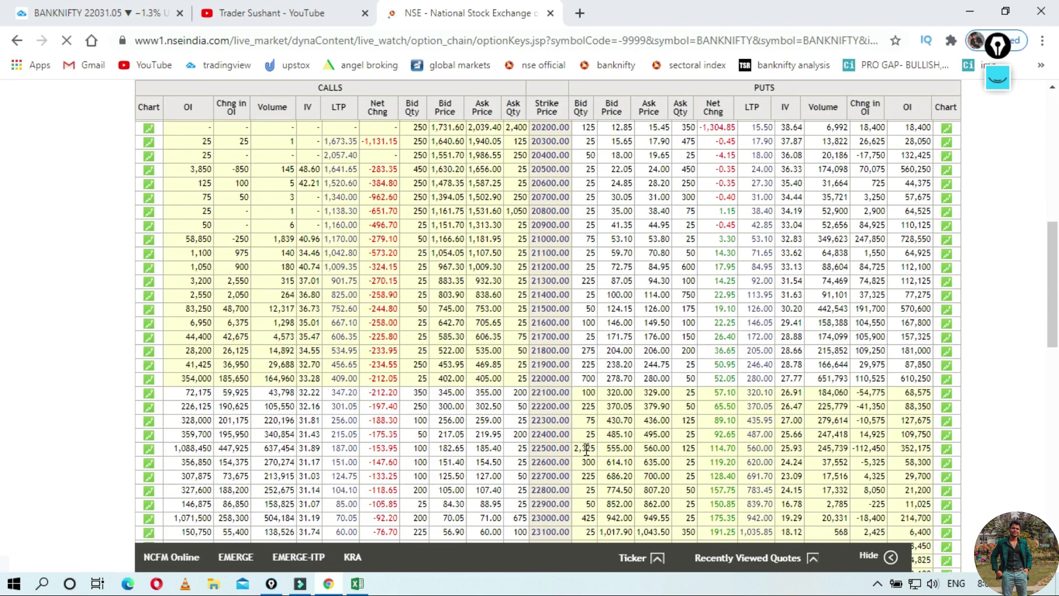
click(61, 14)
click(1006, 80)
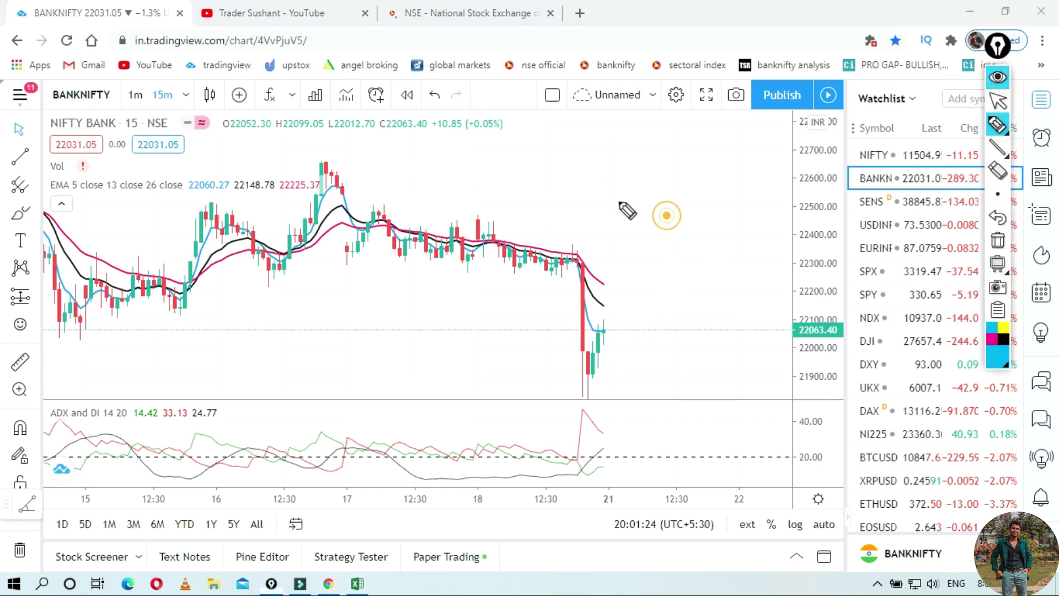
mouse_move(666, 215)
mouse_down()
mouse_move(662, 378)
mouse_move(632, 223)
mouse_up()
click(997, 241)
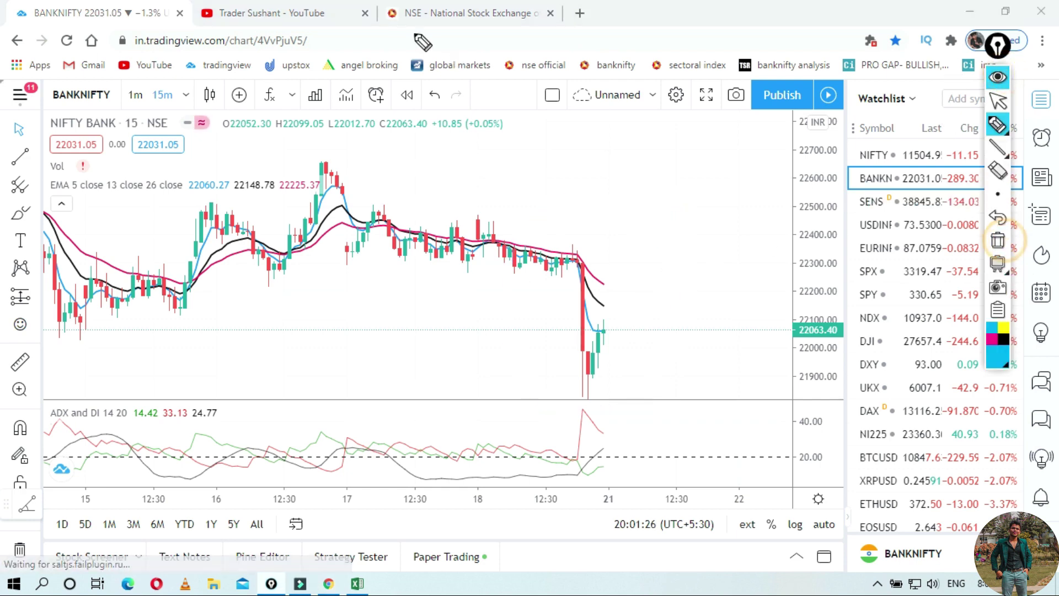
click(999, 77)
click(469, 14)
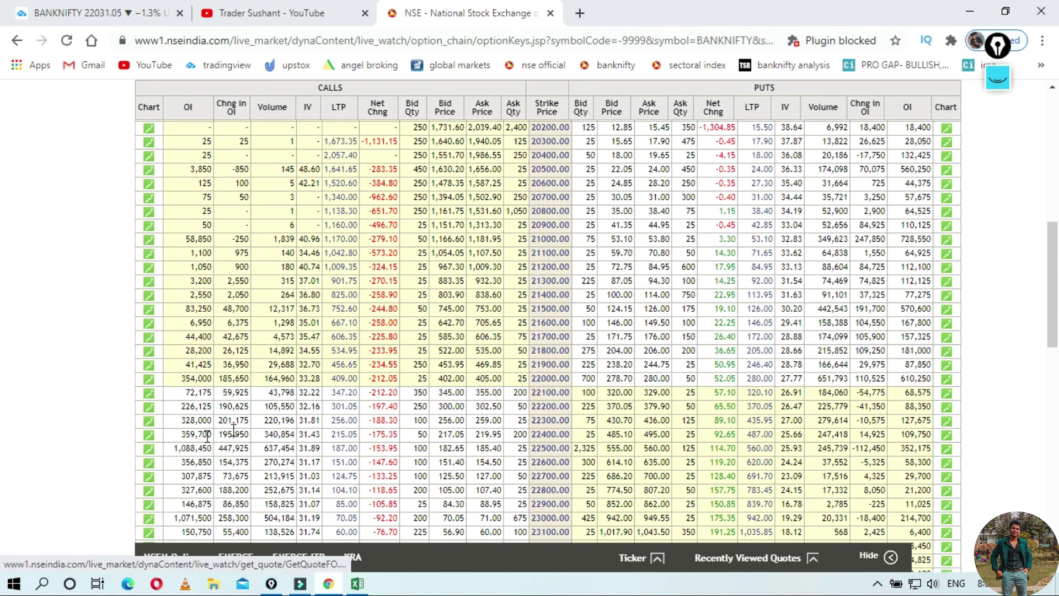
Box the call OI for strikes 22100–22500, the put OI for 21600–22000, and the put change in OI for 22100–22500.
click(997, 78)
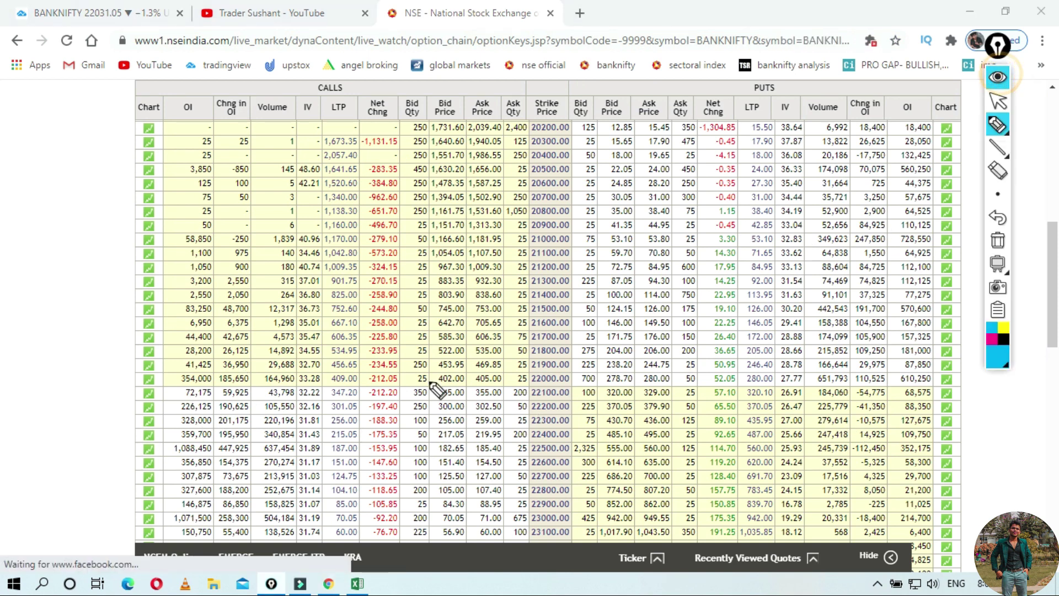
mouse_move(171, 387)
mouse_down()
mouse_move(173, 442)
mouse_move(213, 458)
mouse_move(223, 393)
mouse_move(170, 387)
mouse_up()
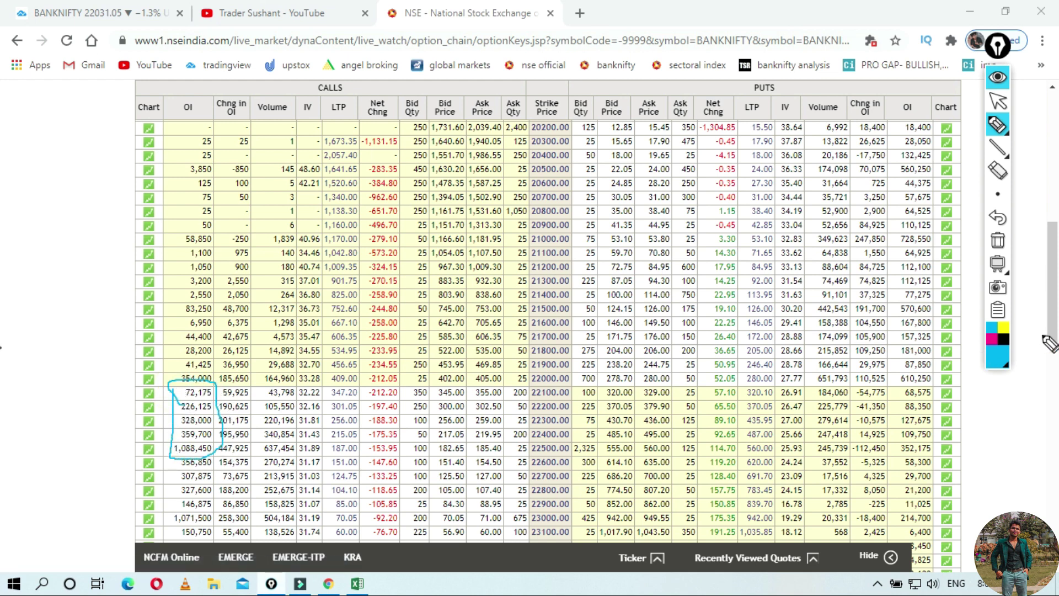
mouse_move(890, 384)
mouse_down()
mouse_move(933, 383)
mouse_move(942, 322)
mouse_move(922, 316)
mouse_move(905, 380)
mouse_up()
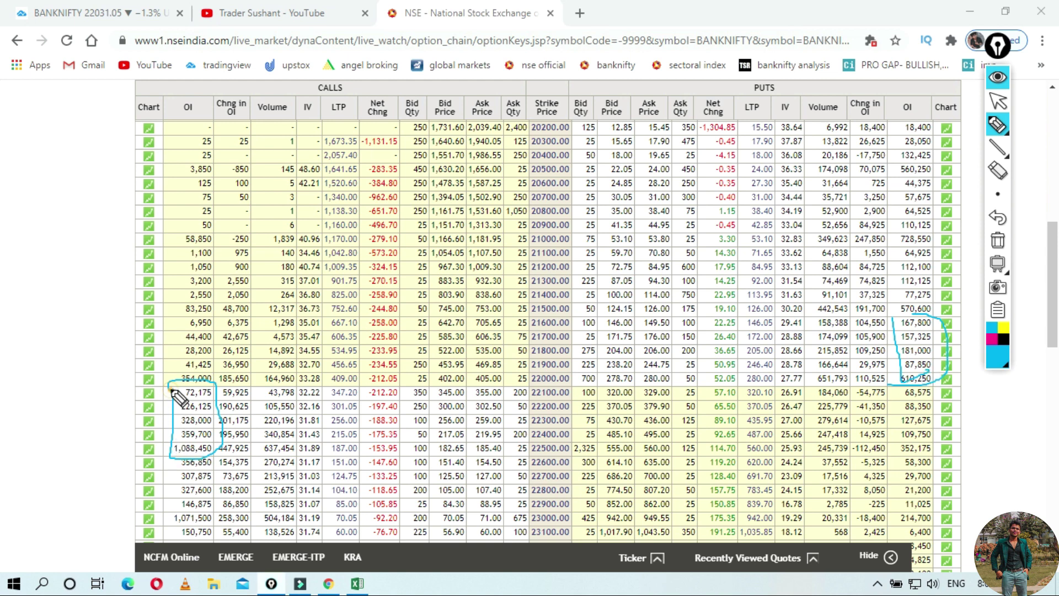
drag(173, 390, 212, 437)
mouse_move(853, 390)
mouse_down()
mouse_move(855, 449)
mouse_move(888, 462)
mouse_move(889, 381)
mouse_move(857, 380)
mouse_move(855, 393)
mouse_up()
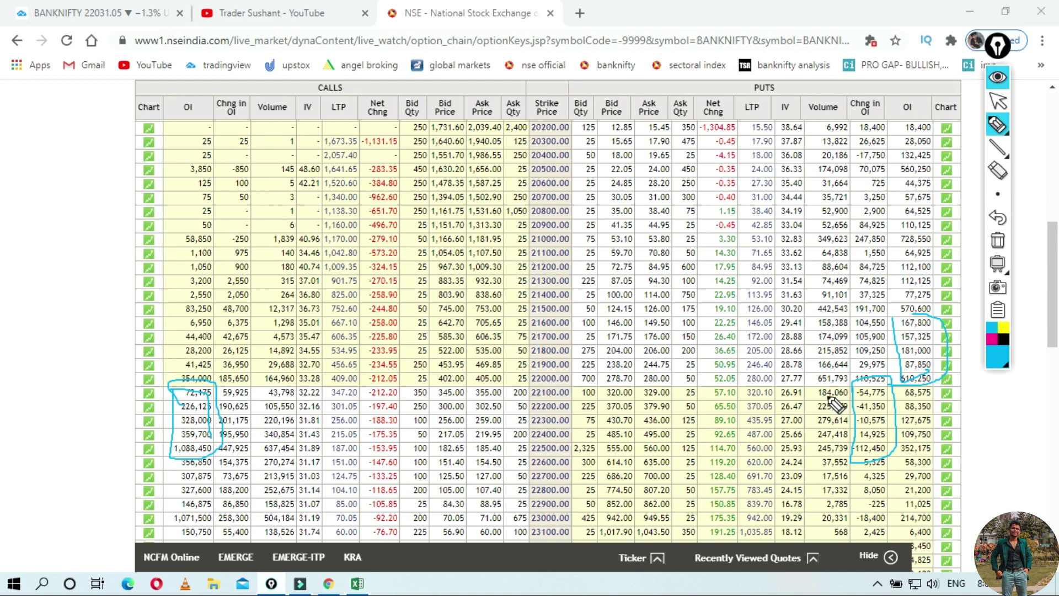
Box the call change in OI for strikes 21600–22000 with a line leading up from it, and draw an up arrow beneath the put change-in-OI box.
click(224, 386)
mouse_move(247, 394)
mouse_down()
mouse_move(237, 307)
mouse_move(209, 350)
mouse_move(210, 388)
mouse_up()
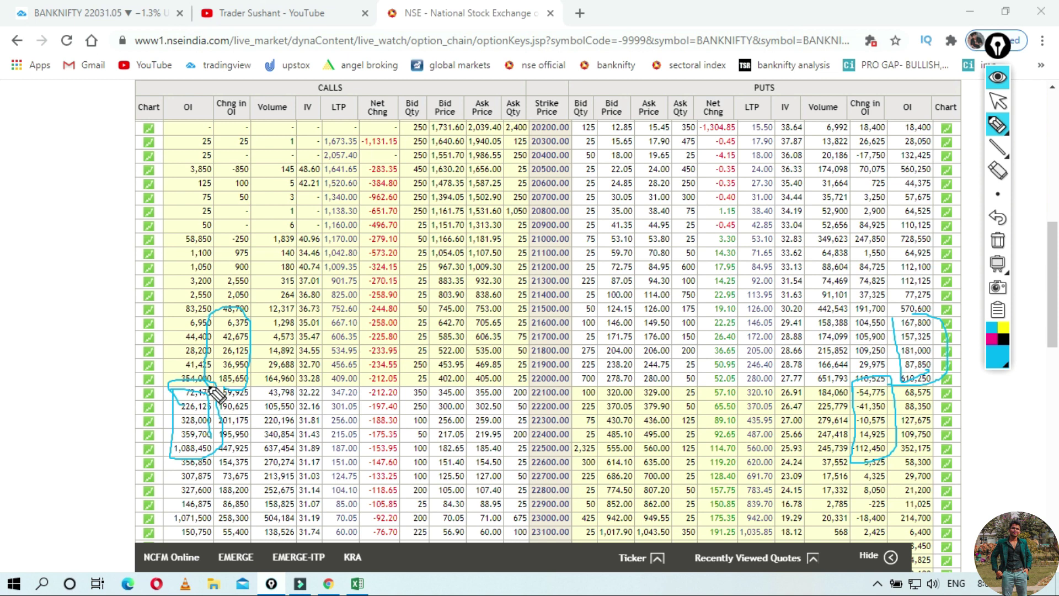
drag(252, 305, 289, 251)
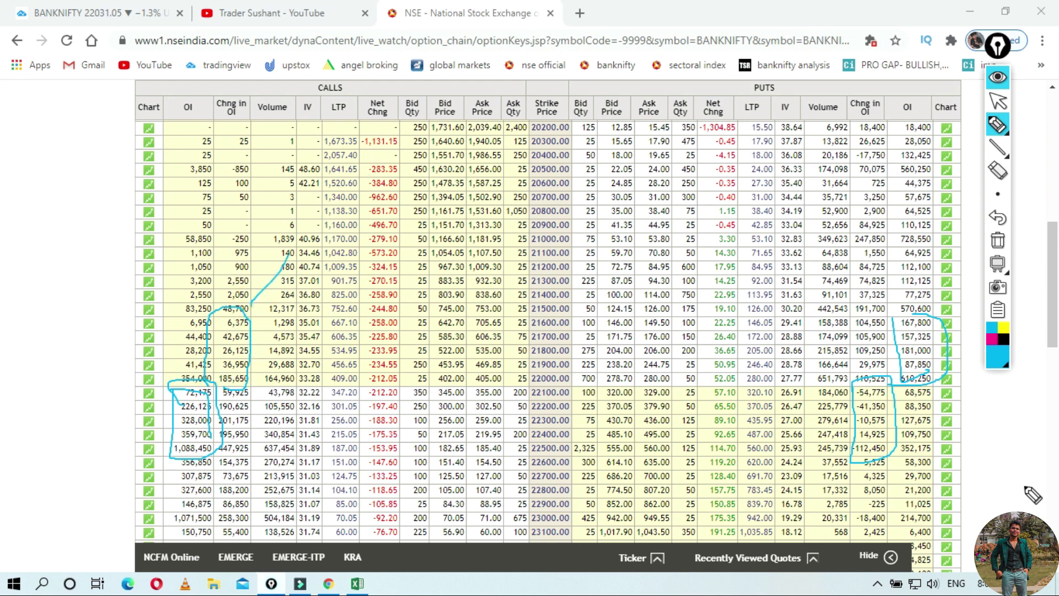
mouse_move(864, 463)
mouse_down()
mouse_move(838, 481)
mouse_move(894, 486)
mouse_up()
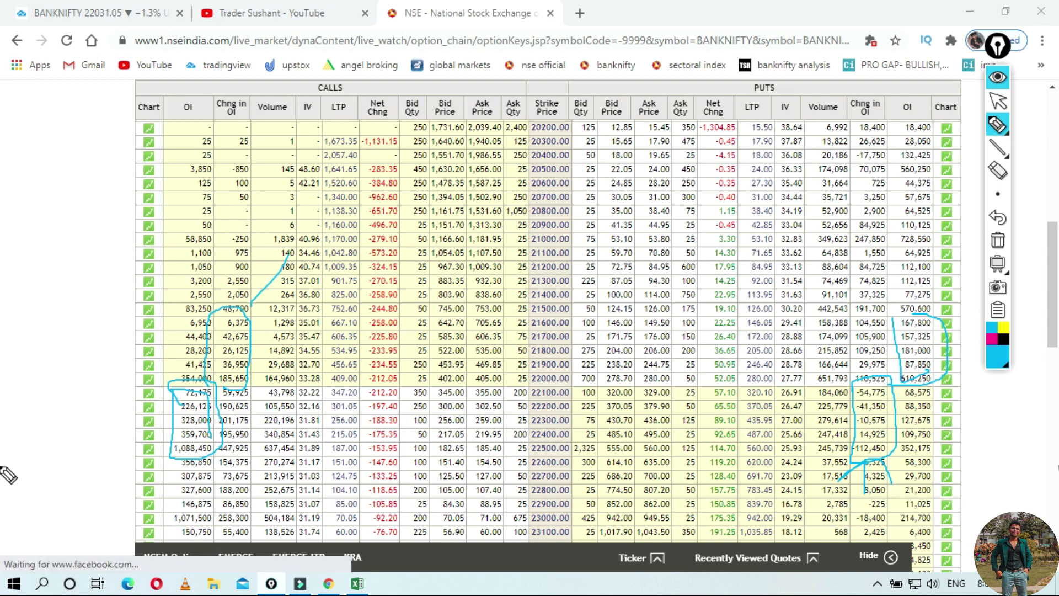
Clear the option chain annotations and return to the BANKNIFTY chart in TradingView.
click(999, 237)
click(998, 77)
click(89, 23)
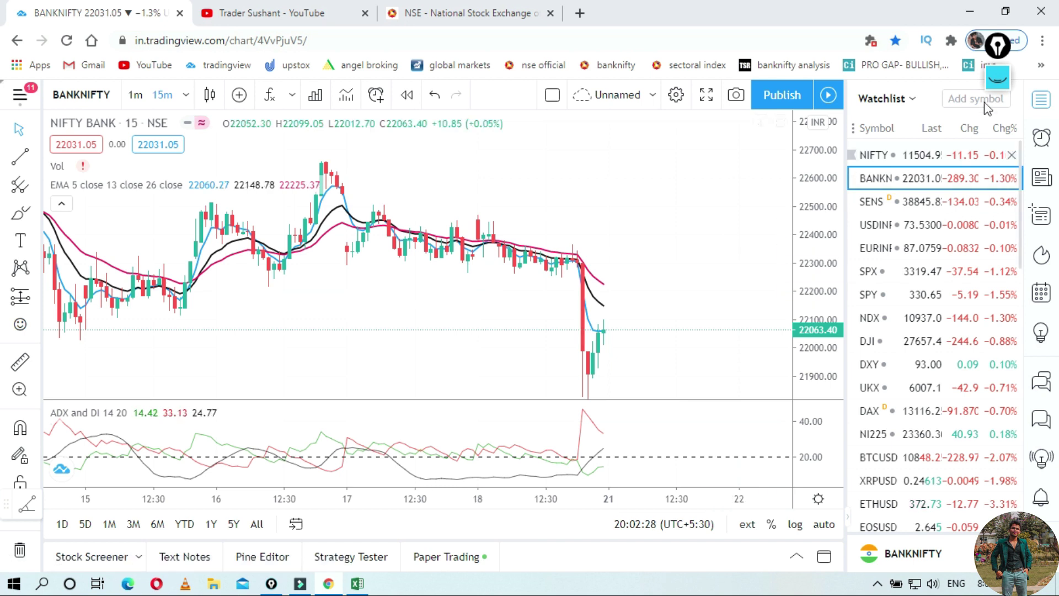
Draw a large upward arrow over the sideways candles just before 18 September, and clear it.
click(998, 77)
drag(433, 276, 475, 209)
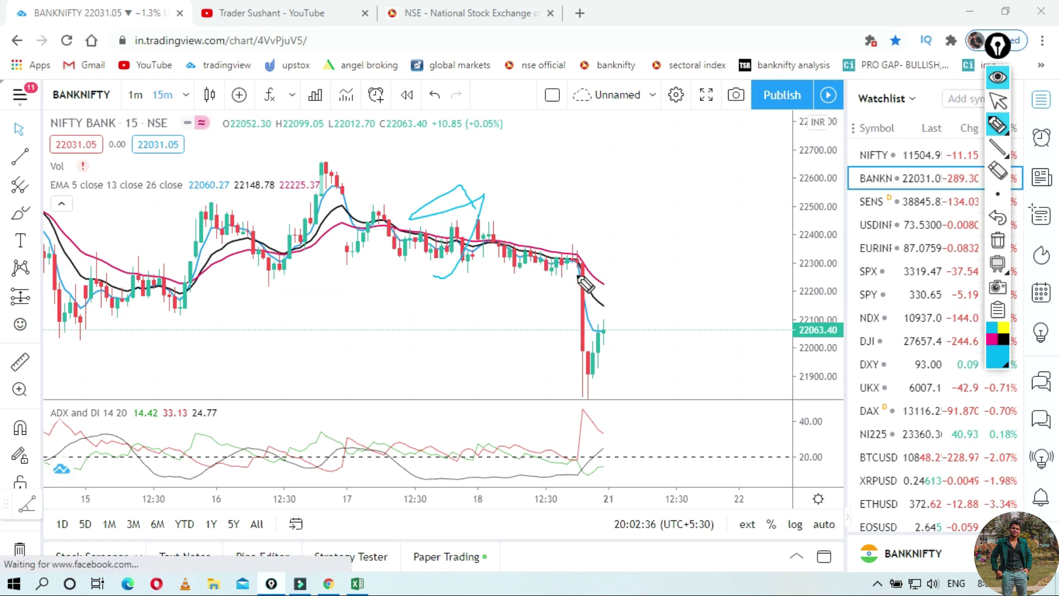
click(997, 239)
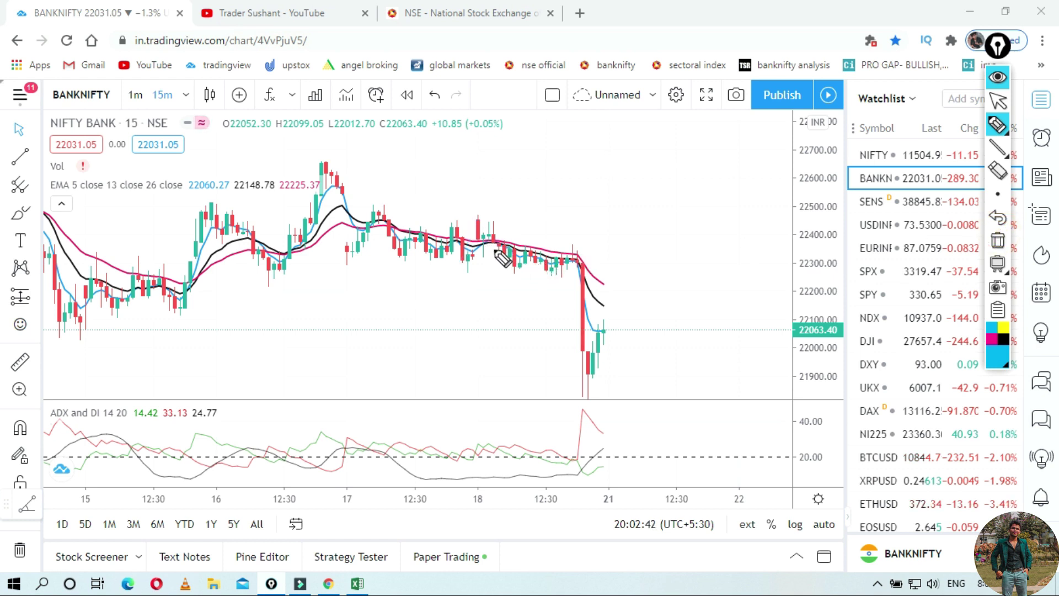
Circle the candles around the EMA lines just after 18 September, and clear the markings.
mouse_move(514, 259)
mouse_down()
mouse_move(494, 264)
mouse_move(508, 255)
mouse_up()
mouse_move(502, 262)
mouse_down()
mouse_move(513, 243)
mouse_move(505, 266)
mouse_move(496, 236)
mouse_move(507, 251)
mouse_up()
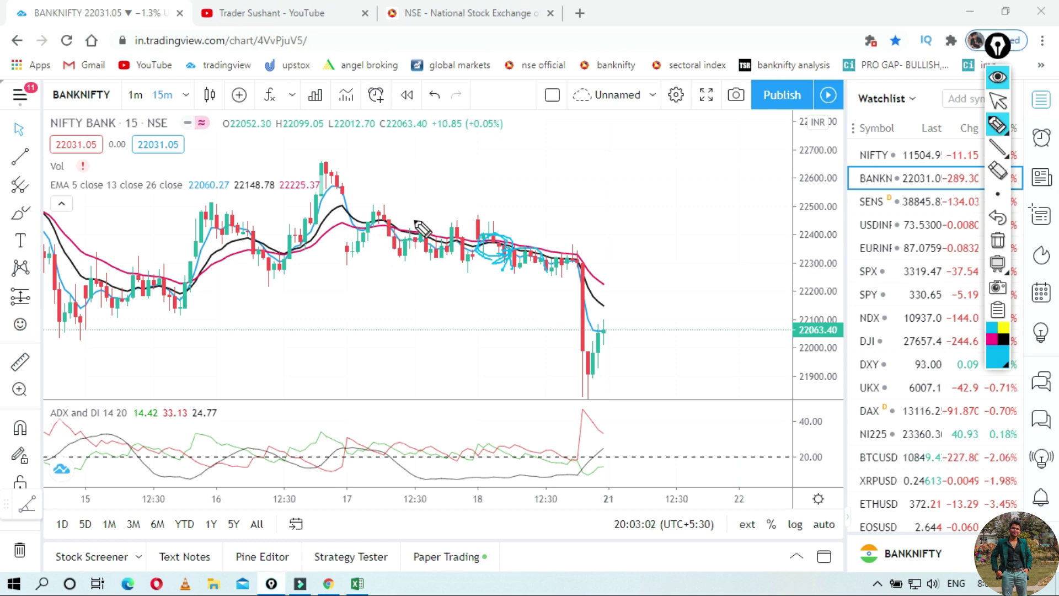
click(994, 242)
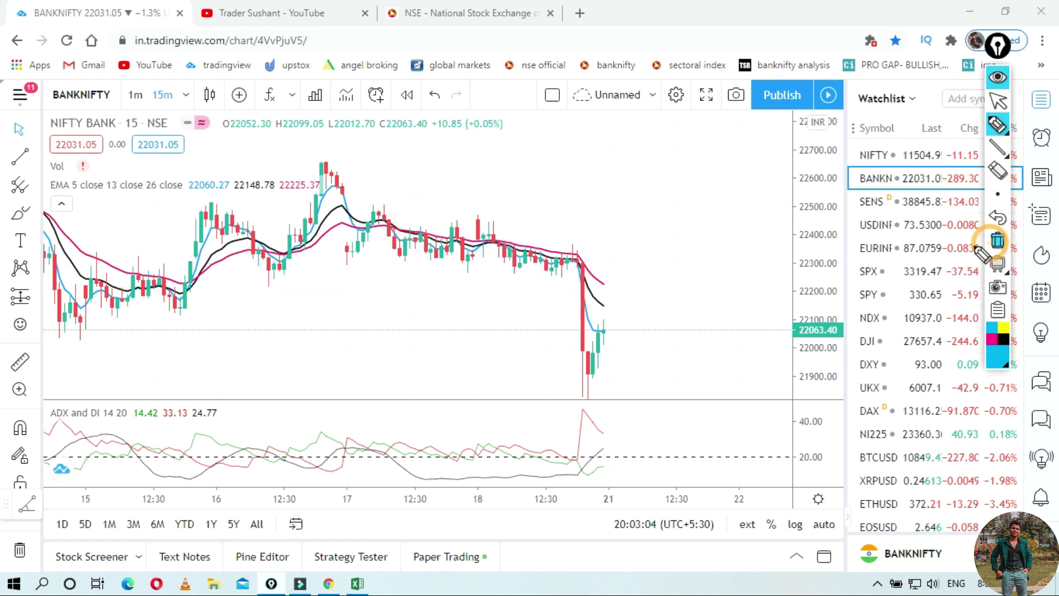
Mark the candles around the EMA lines midway between 17 and 18 September, and clear the marking.
drag(400, 232, 419, 214)
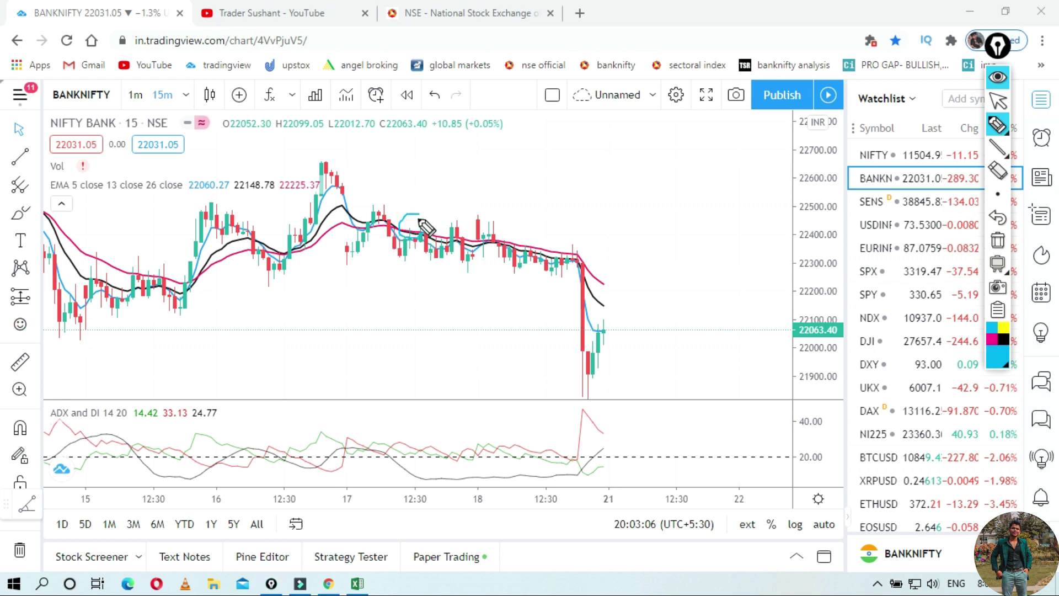
click(414, 283)
click(998, 242)
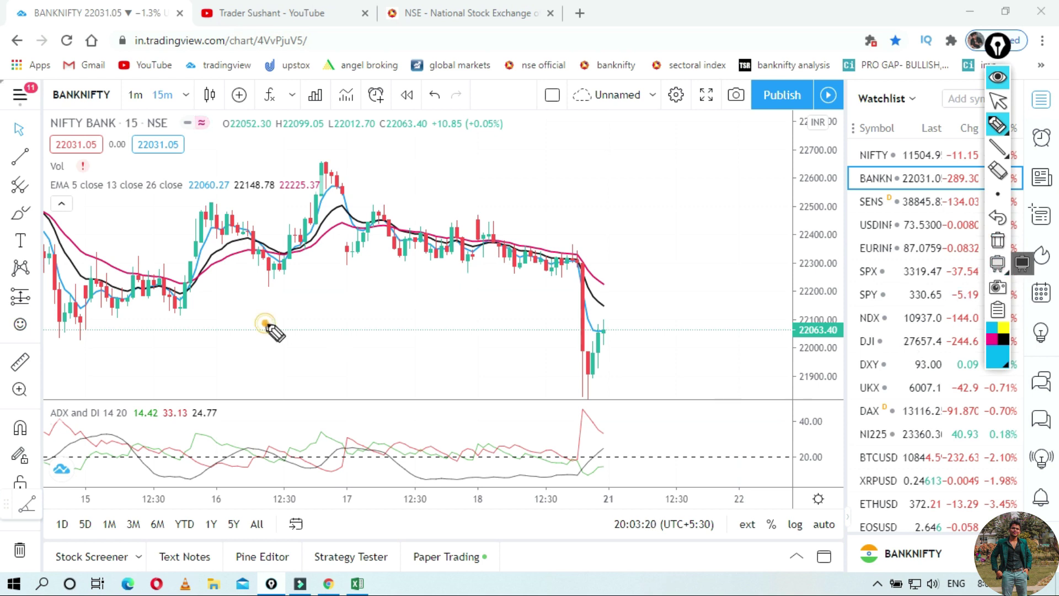
Handwrite "ADX" in large letters in the empty chart area below the candles of 16 and 17 September.
mouse_move(268, 324)
mouse_down()
mouse_move(296, 331)
mouse_move(254, 338)
mouse_up()
drag(314, 286, 315, 348)
mouse_move(312, 287)
mouse_down()
mouse_move(324, 291)
mouse_move(309, 343)
mouse_move(384, 314)
mouse_up()
drag(367, 258, 349, 330)
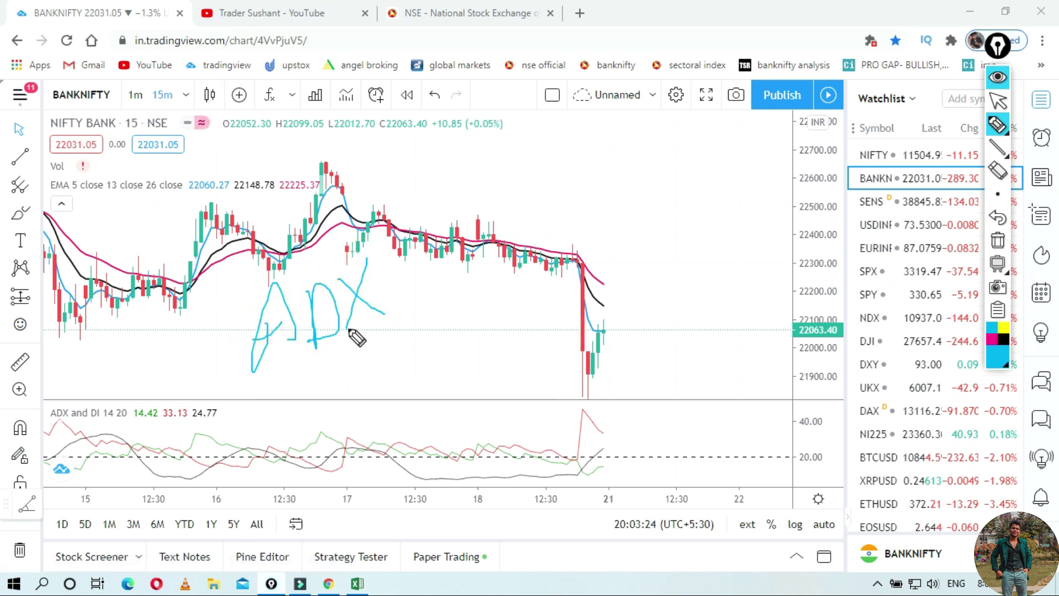